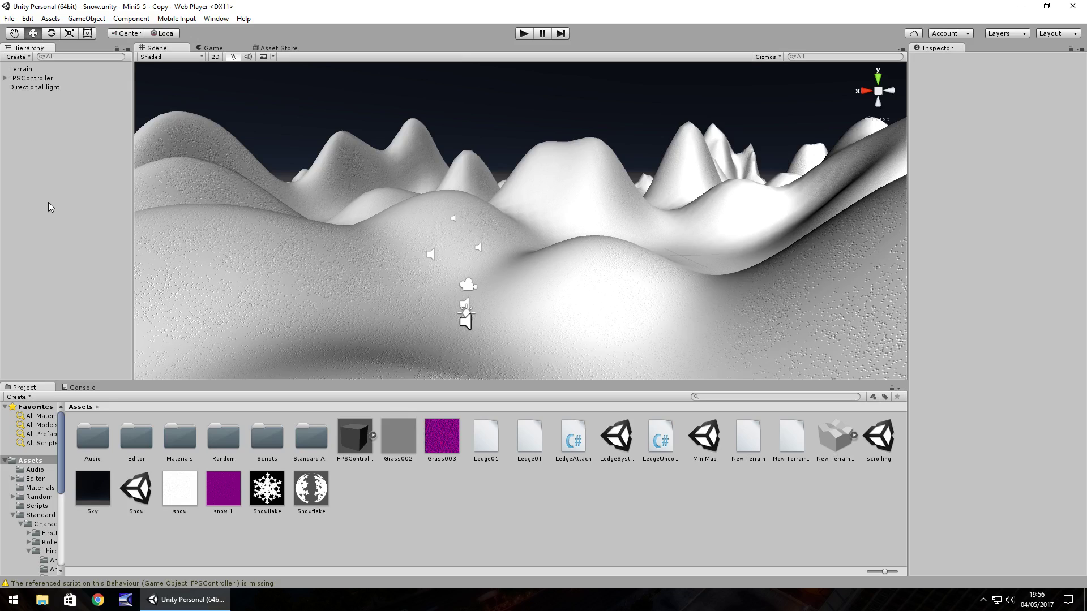
Create an empty game object in the scene
left_click(94, 18)
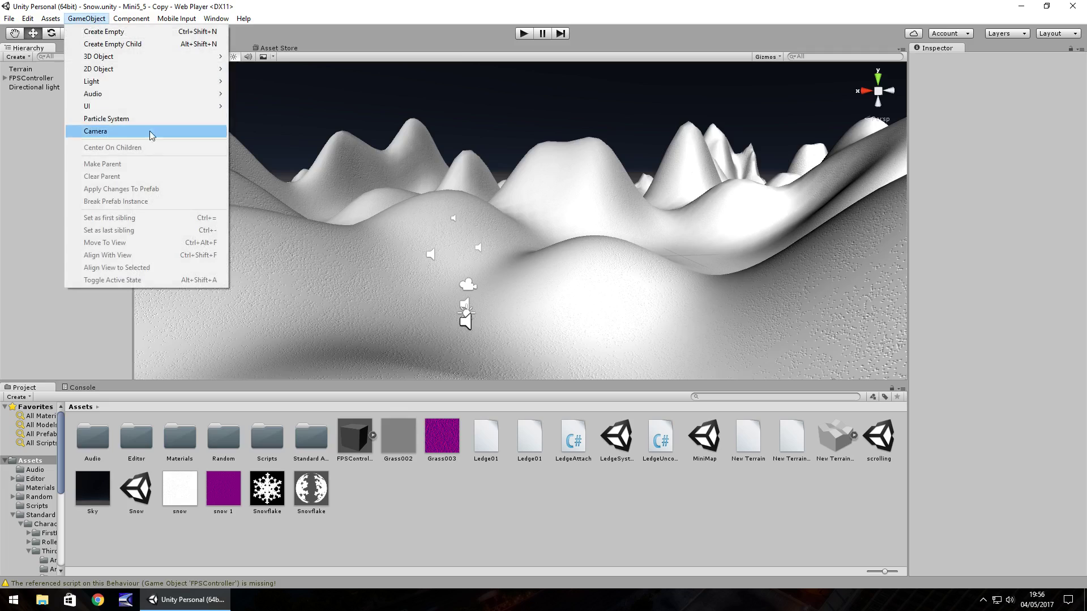
left_click(297, 5)
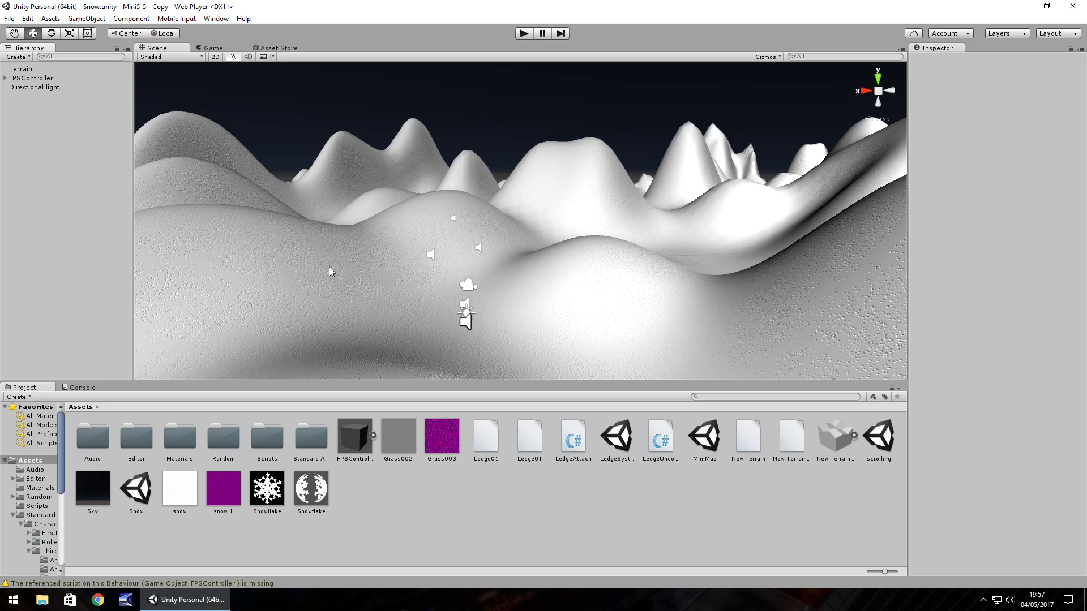
left_click(83, 18)
left_click(128, 33)
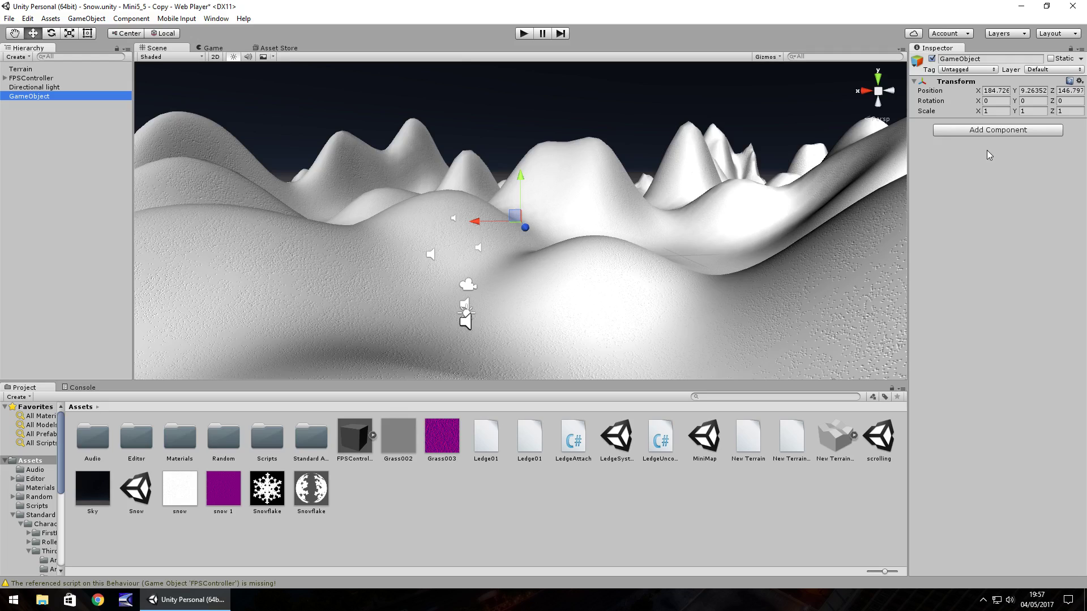
Add a Particle Renderer component to the new empty game object
left_click(1000, 131)
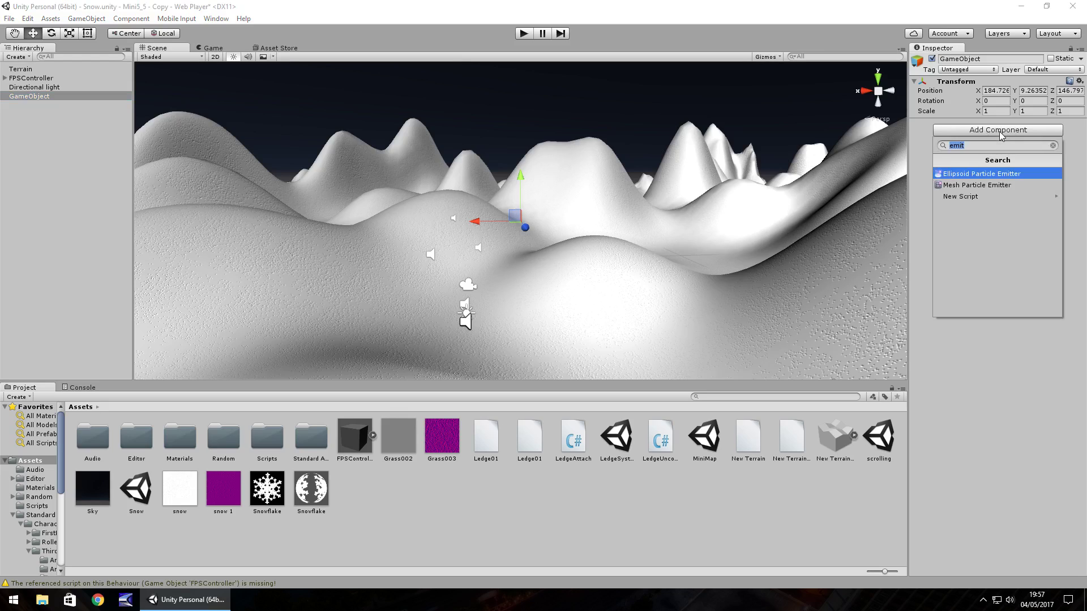
key("BackSpace")
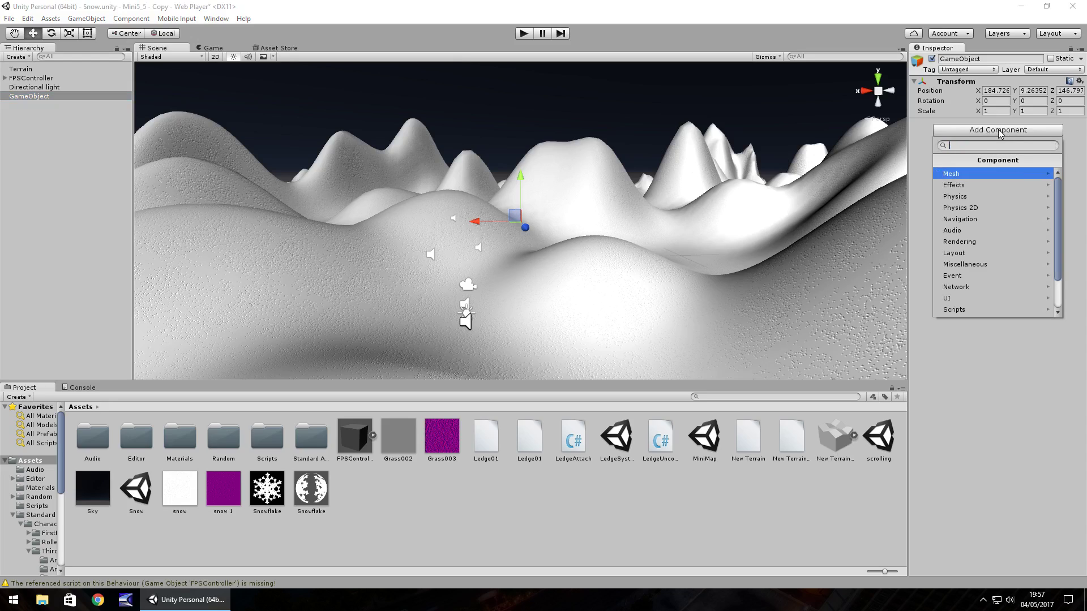
type("render")
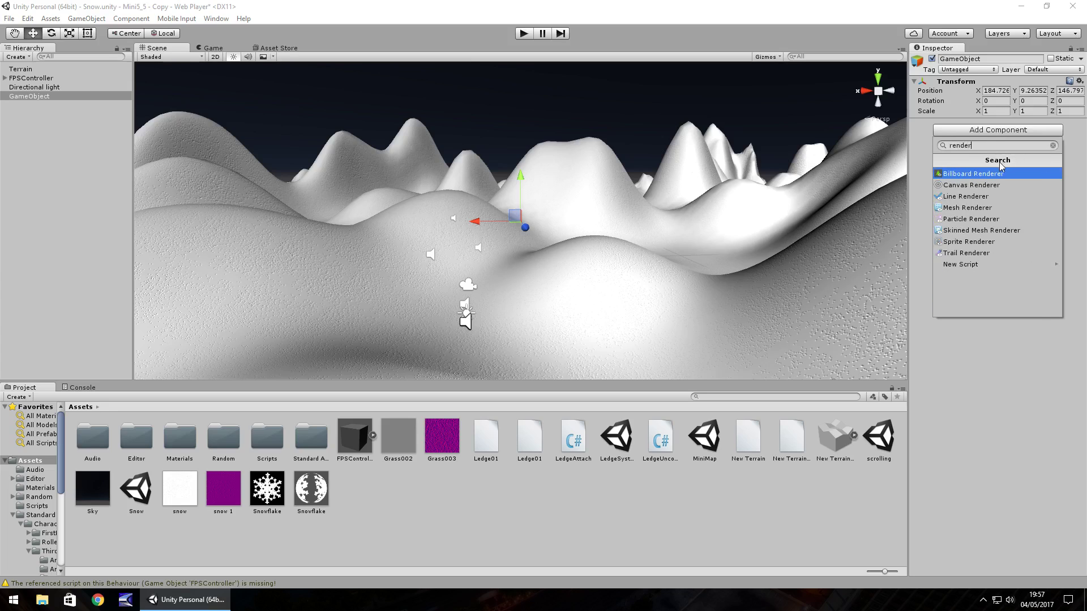
left_click(979, 220)
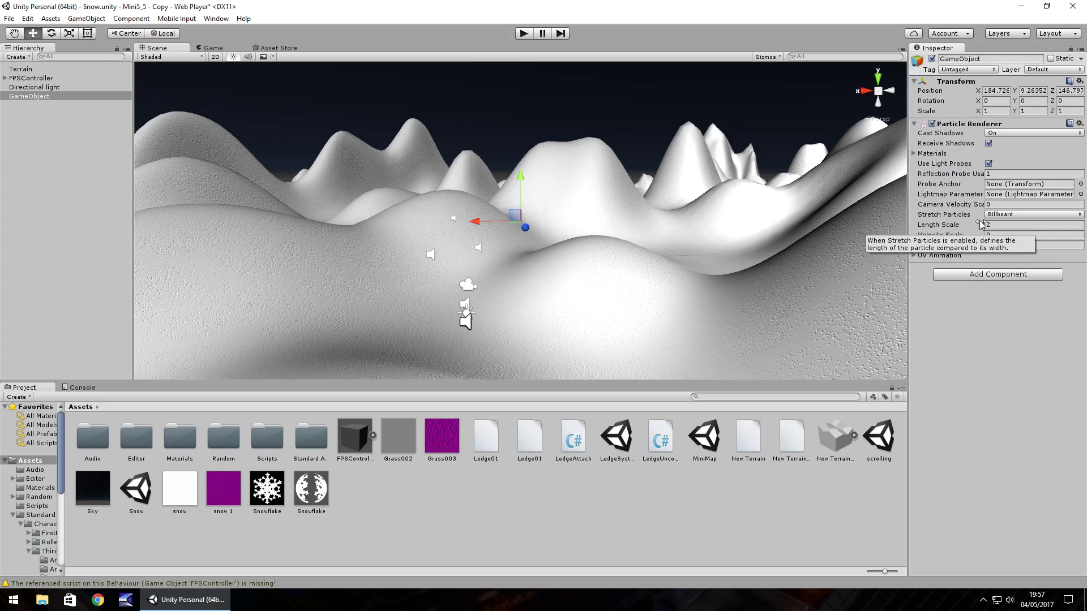
Add a Particle Animator component to the game object
left_click(989, 274)
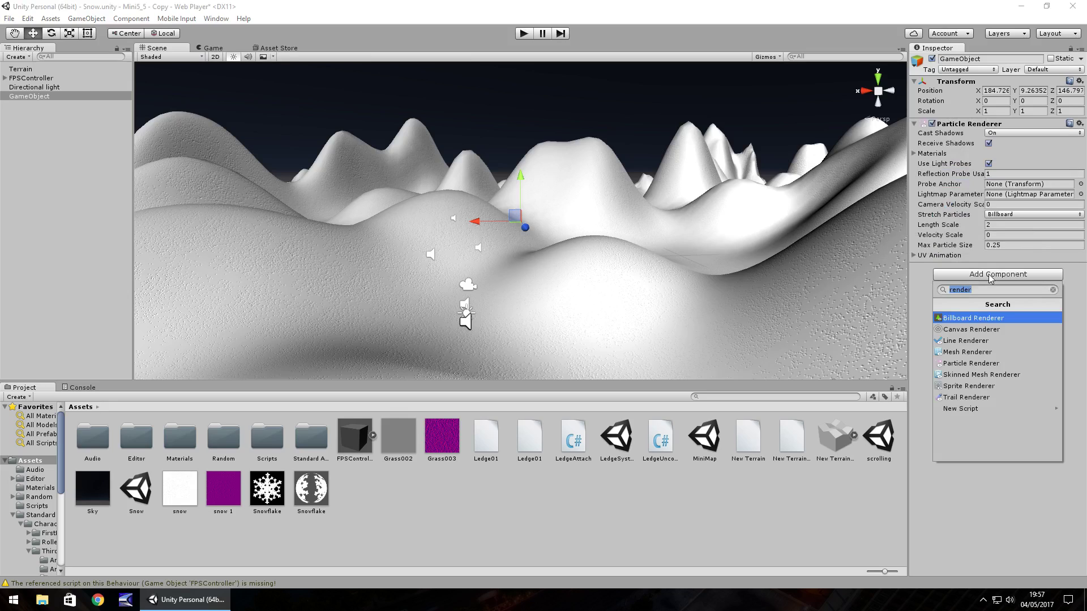
type("anim")
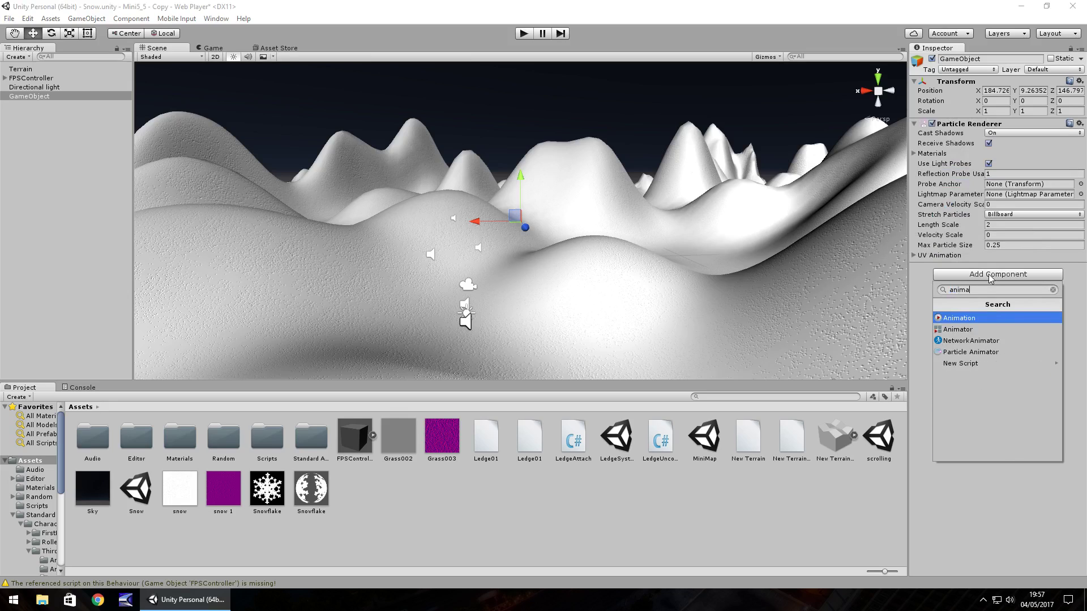
type("a")
left_click(971, 351)
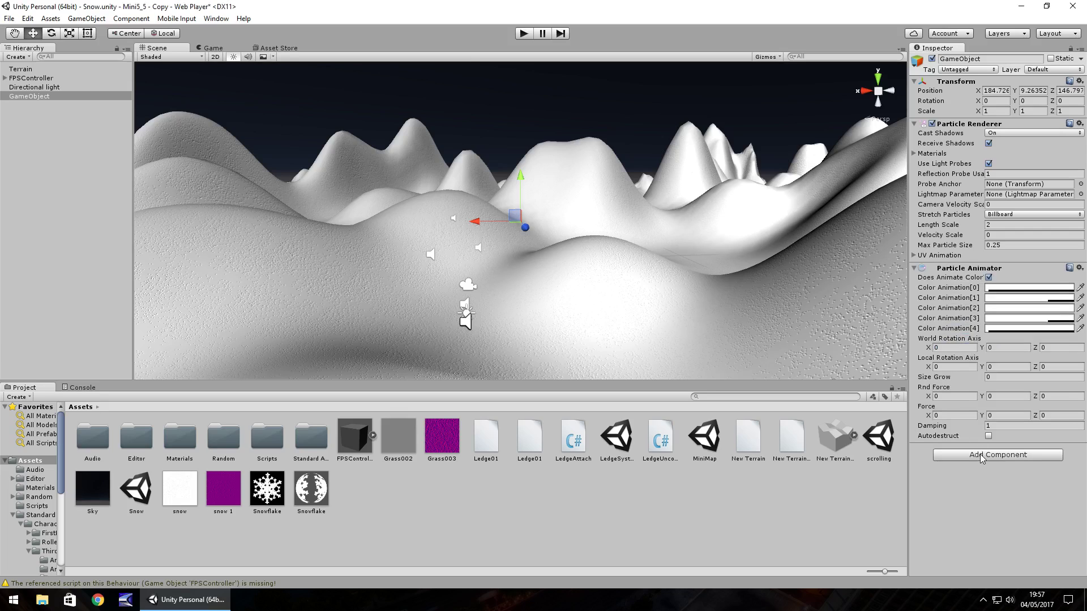
Add an Ellipsoid Particle Emitter component to the game object
left_click(979, 454)
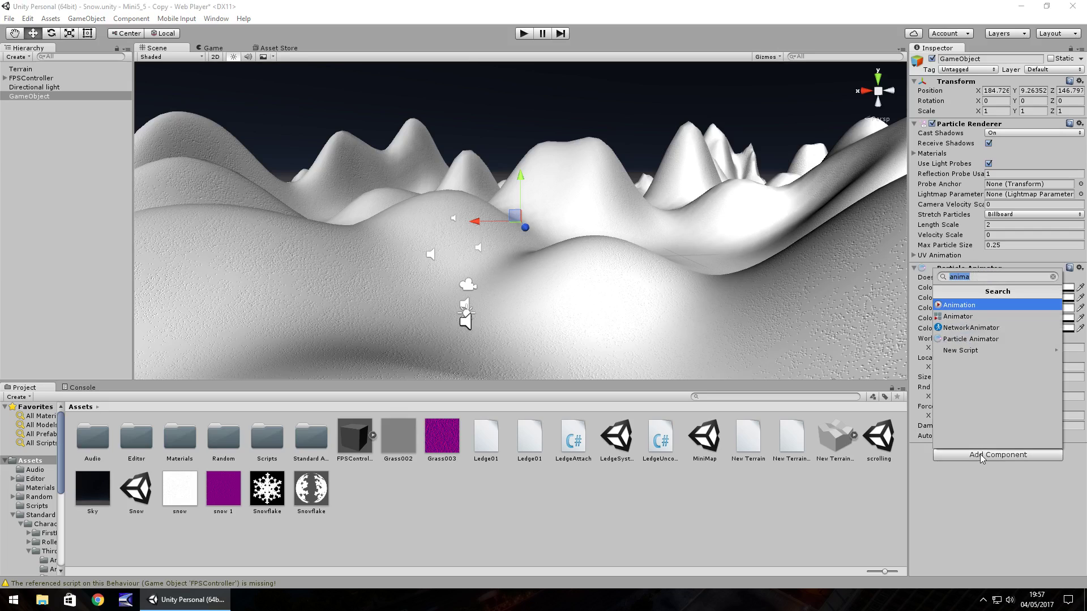
type("emi")
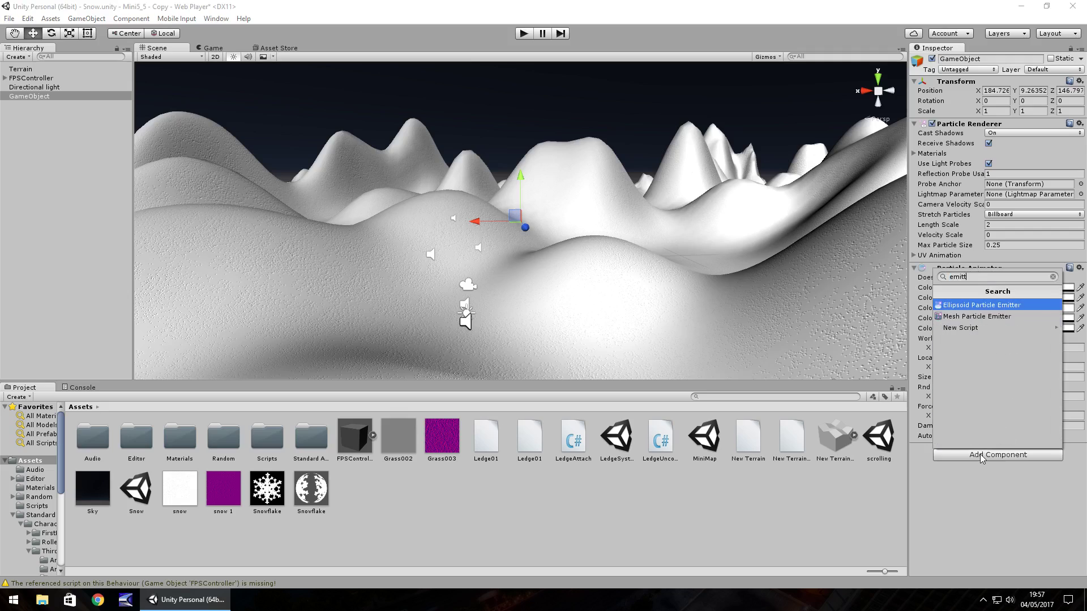
type("tt")
left_click(990, 310)
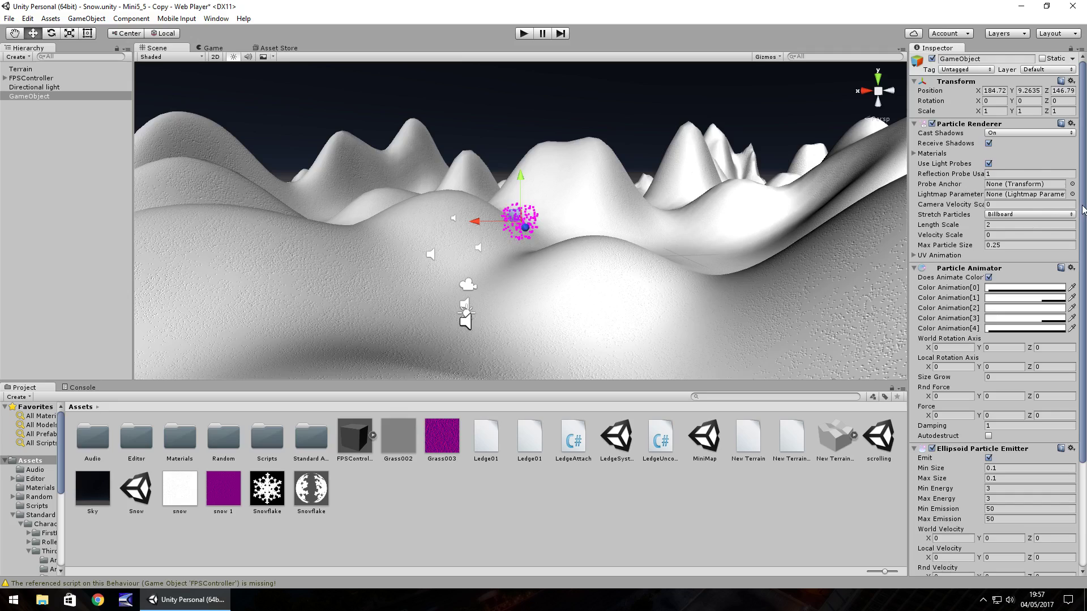
Set the alpha of Color Animation[0] and Color Animation[1] in the Particle Animator to 255
scroll(1082, 210, "down", 6)
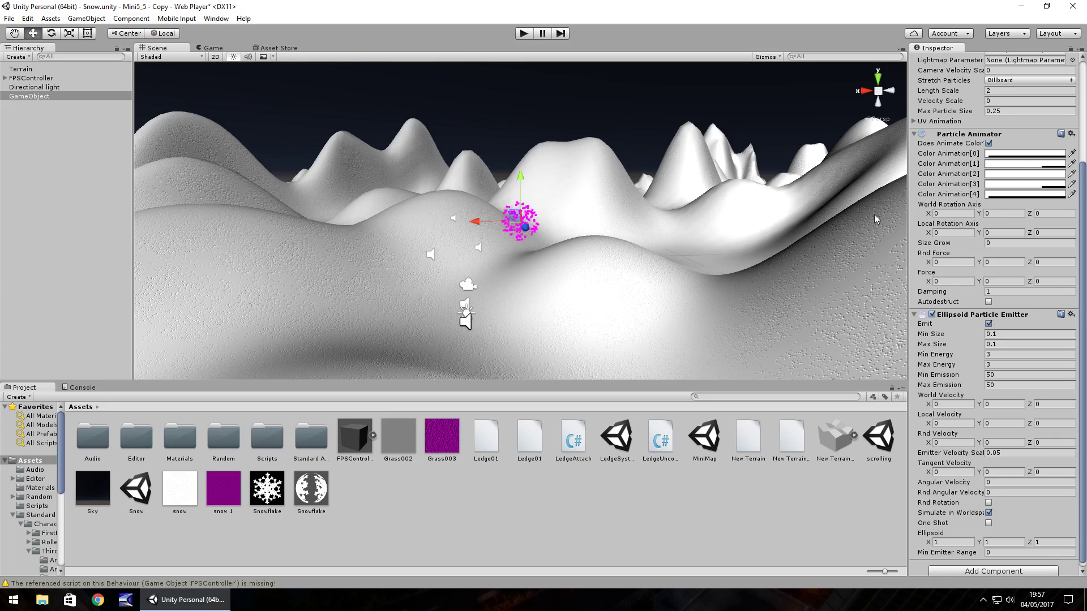
left_click(1011, 157)
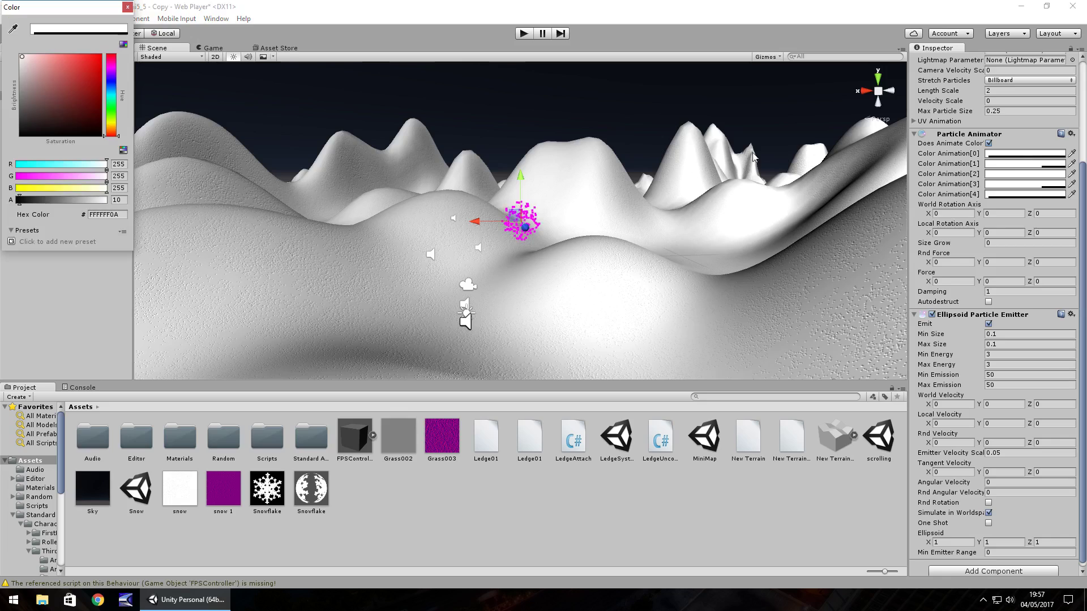
left_click_drag(18, 204, 122, 205)
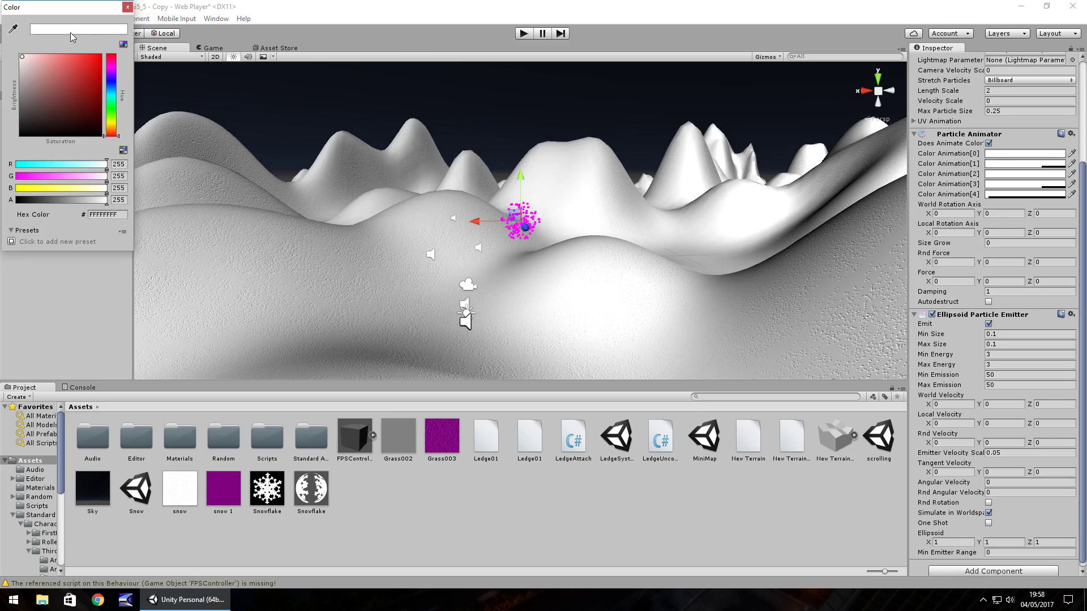
left_click(128, 7)
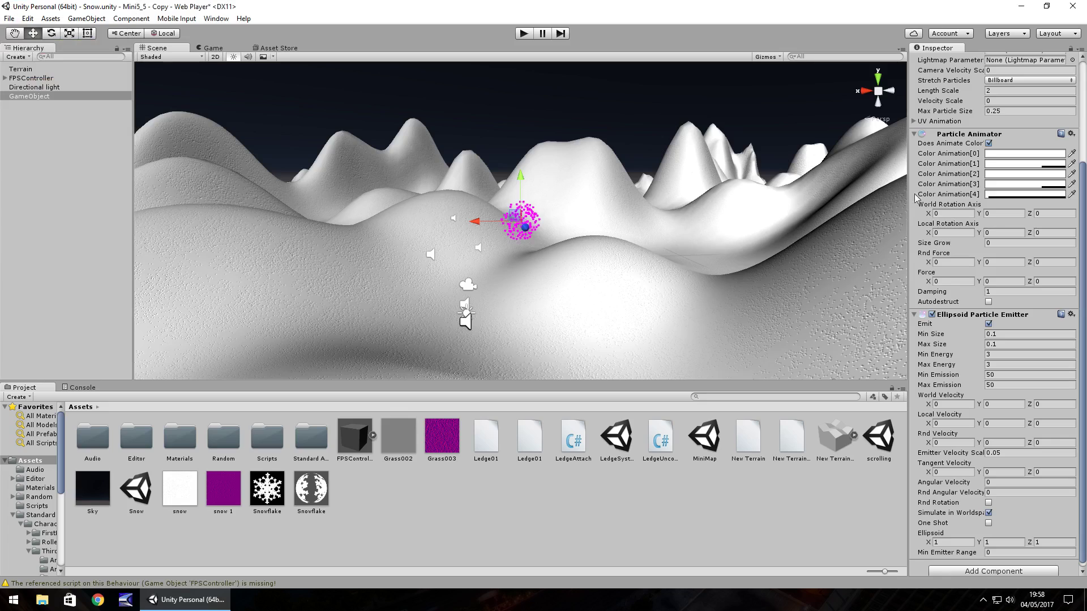
left_click(1007, 165)
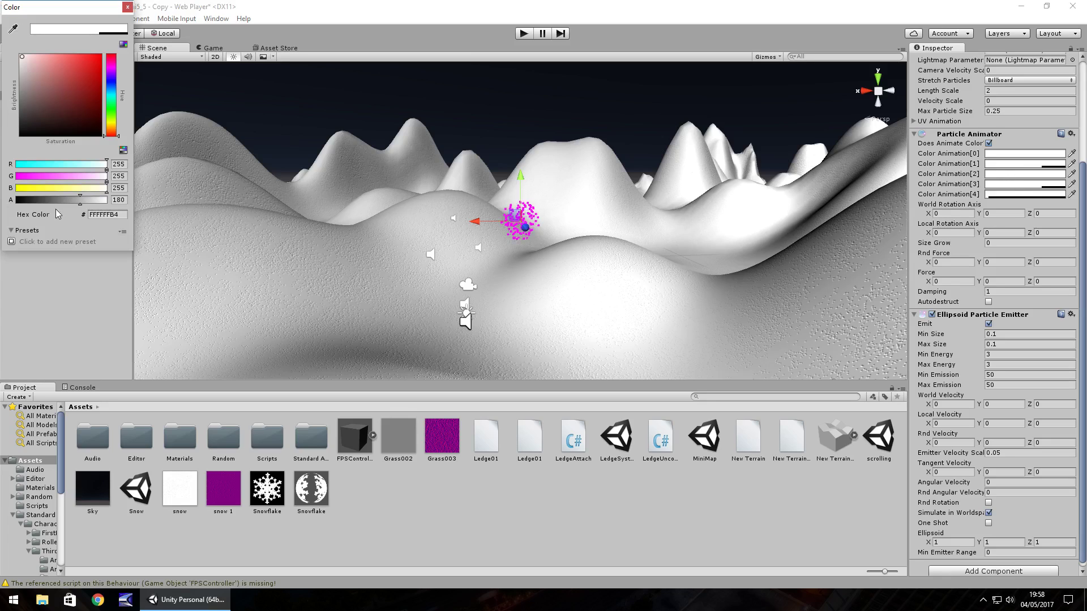
left_click_drag(85, 202, 127, 205)
left_click(127, 7)
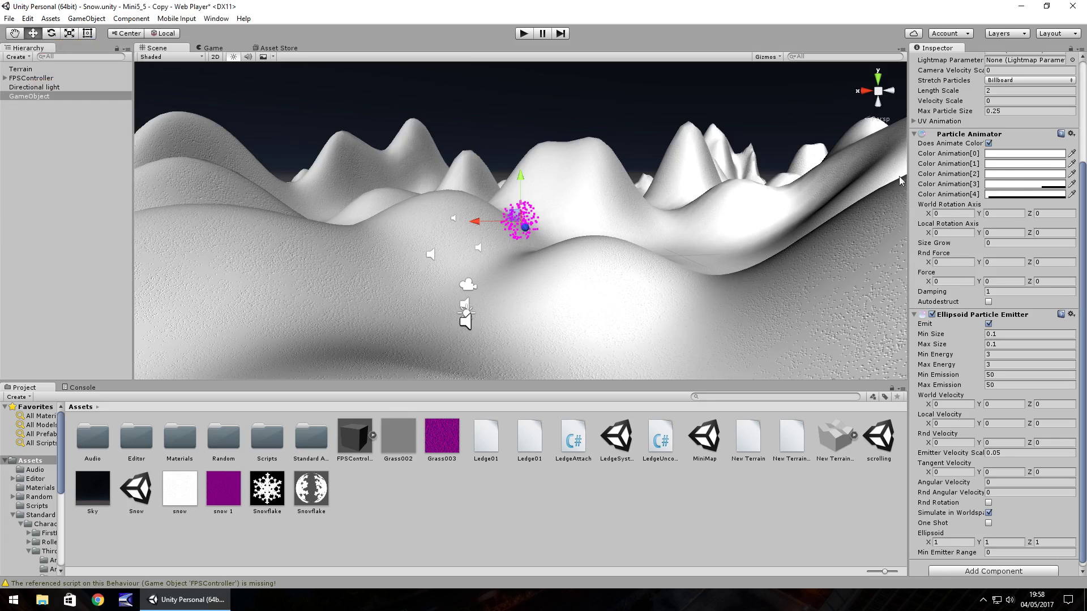
Make Color Animation[3] and Color Animation[4] in the Particle Animator fully opaque with alpha 255
left_click(1035, 185)
left_click_drag(80, 202, 130, 204)
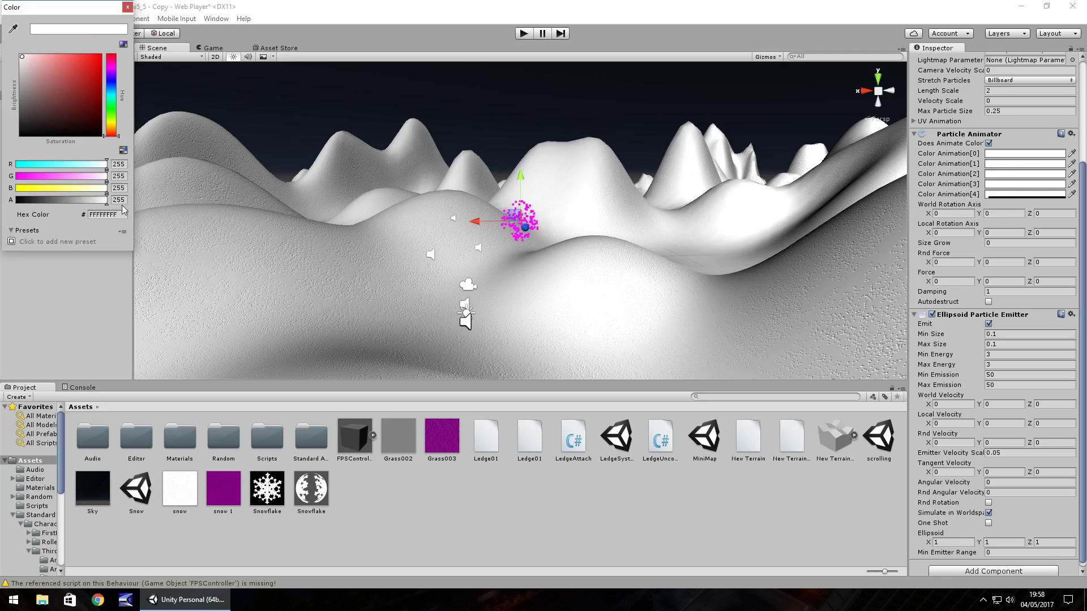
left_click(127, 6)
left_click(1052, 194)
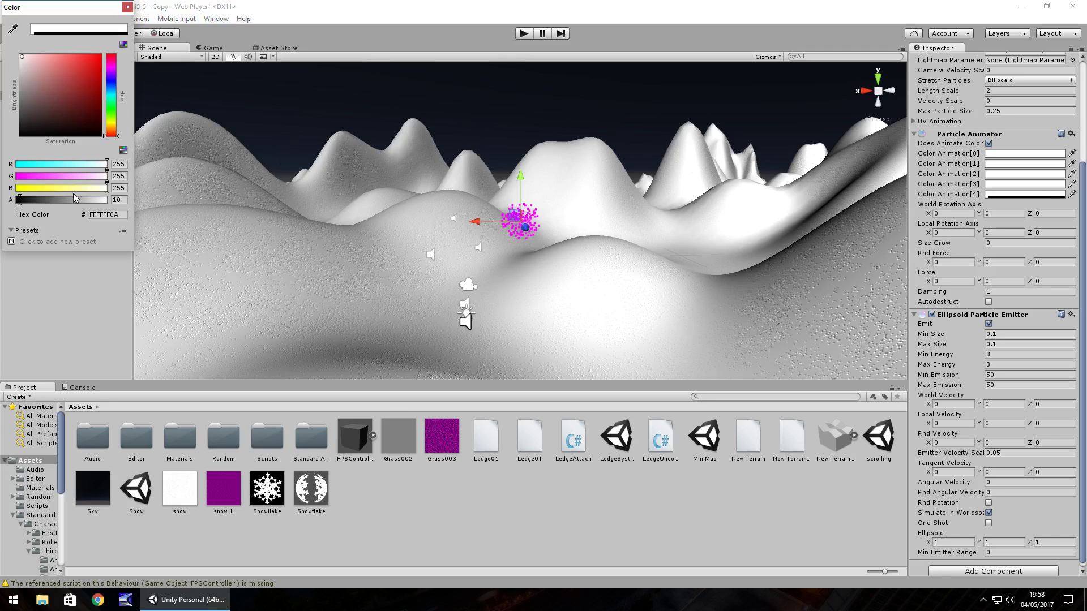
left_click_drag(74, 197, 129, 204)
left_click(127, 7)
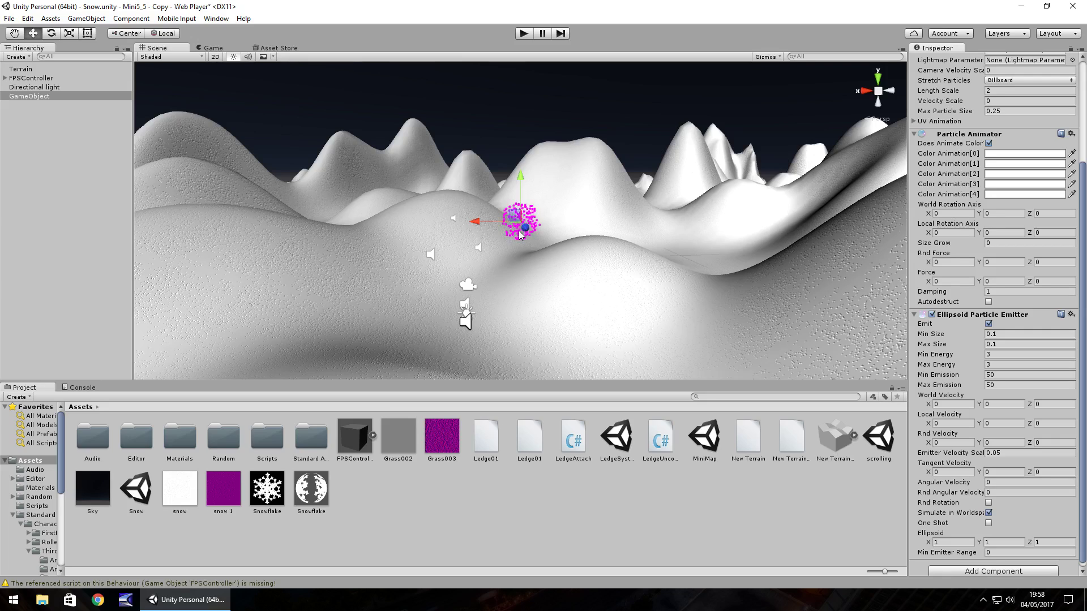
Set the Particle Animator's Force Y value to -1 so the particles fall
left_click(1002, 280)
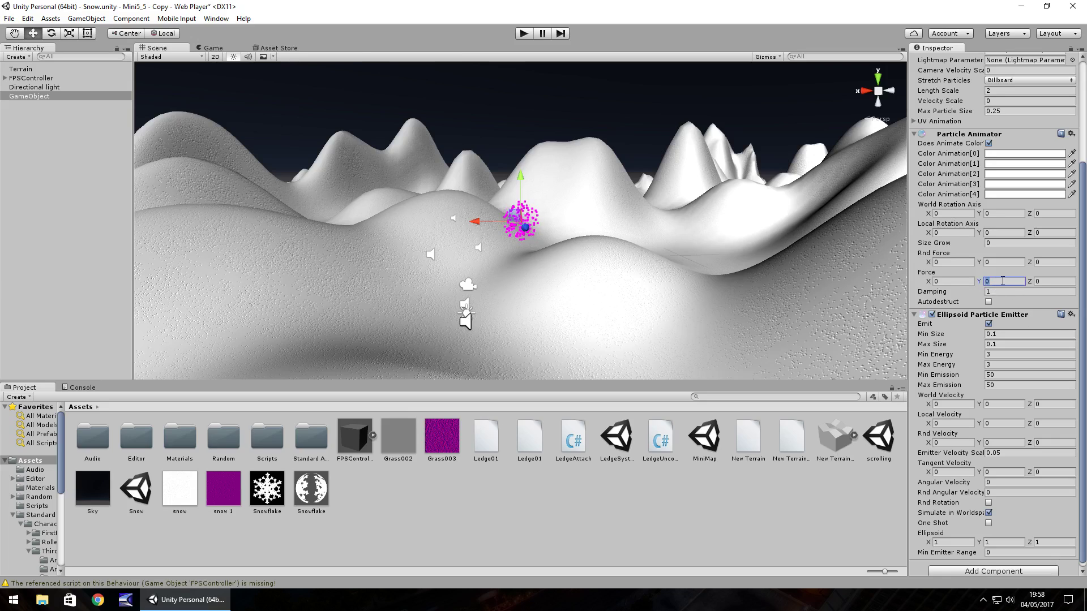
type("-11")
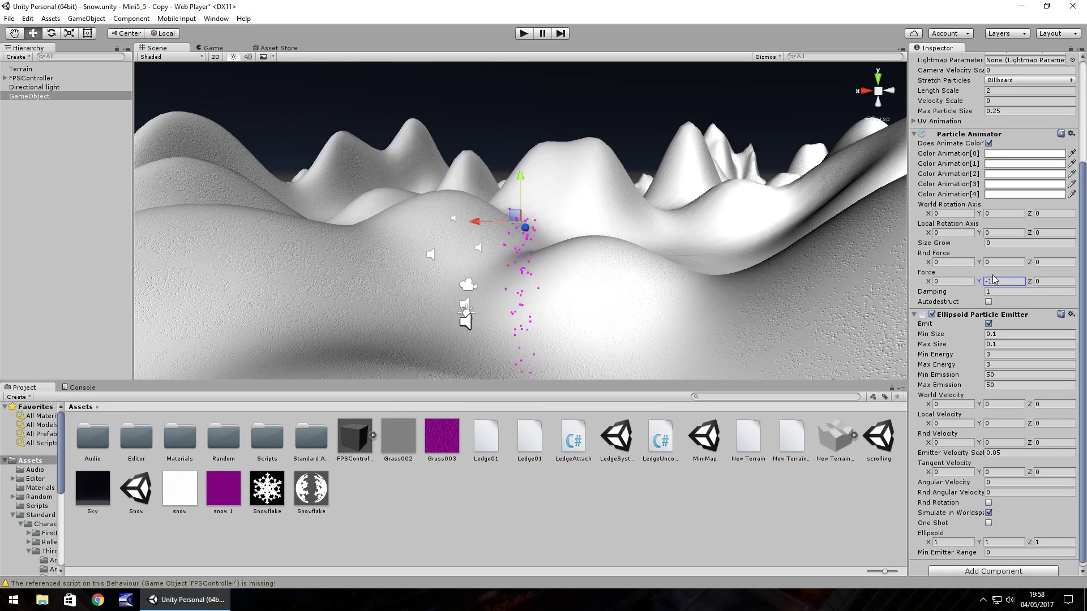
key("BackSpace")
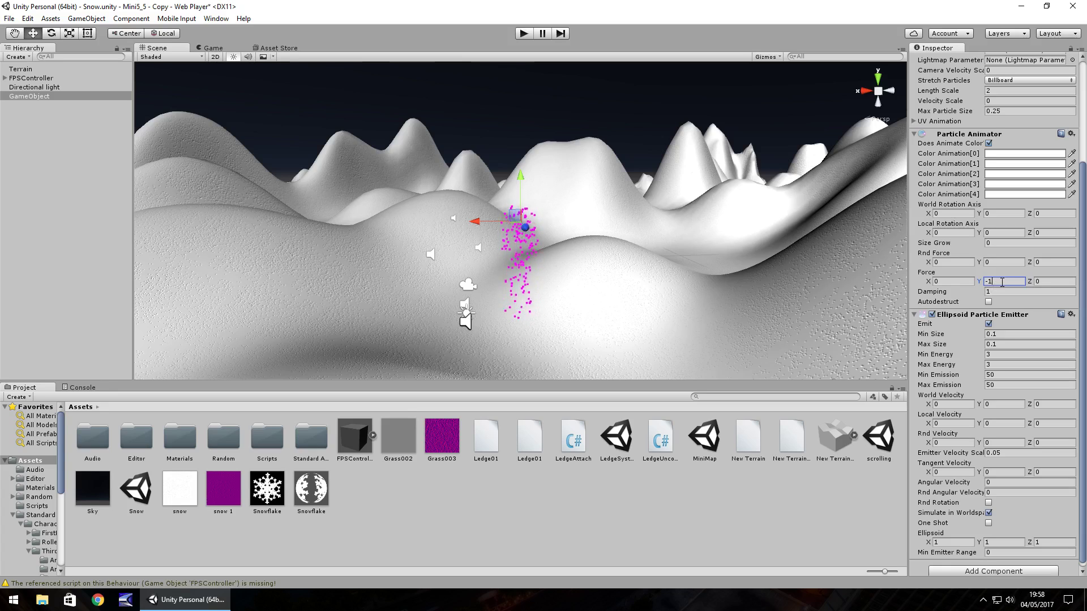
Try a Force X value of 7.18 in the Particle Animator, and return it to 0
left_click(962, 281)
type("6.12")
key("BackSpace")
key("BackSpace")
key("BackSpace")
key("BackSpace")
type("7.18")
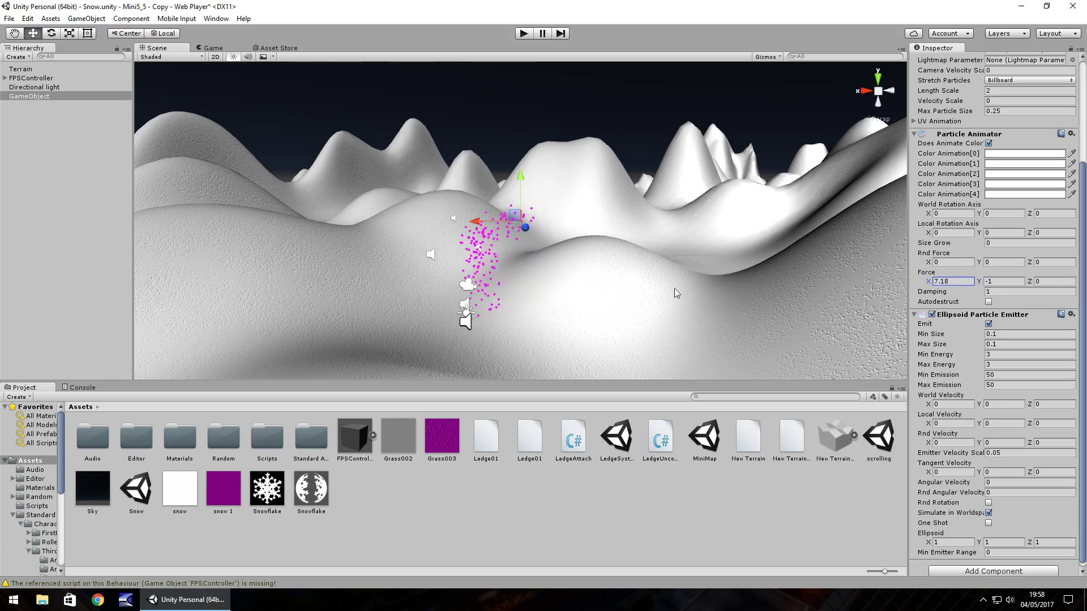
key("BackSpace")
key("BackSpace")
key("BackSpace")
key("BackSpace")
type("0")
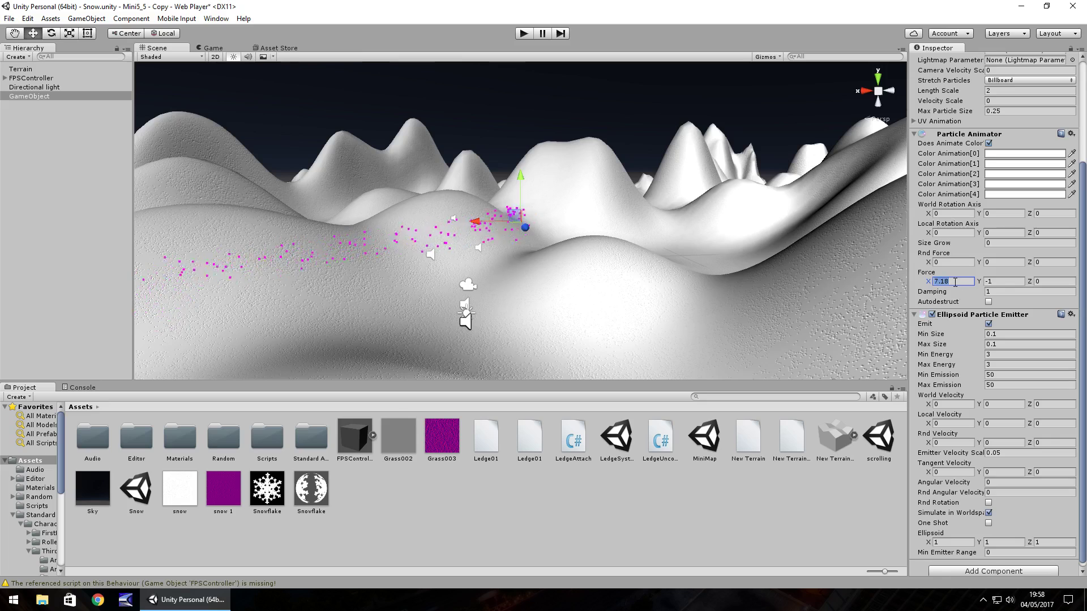
Try a Force Z value of 4.71 in the Particle Animator, and return it to 0
left_click(1033, 287)
type("4.71")
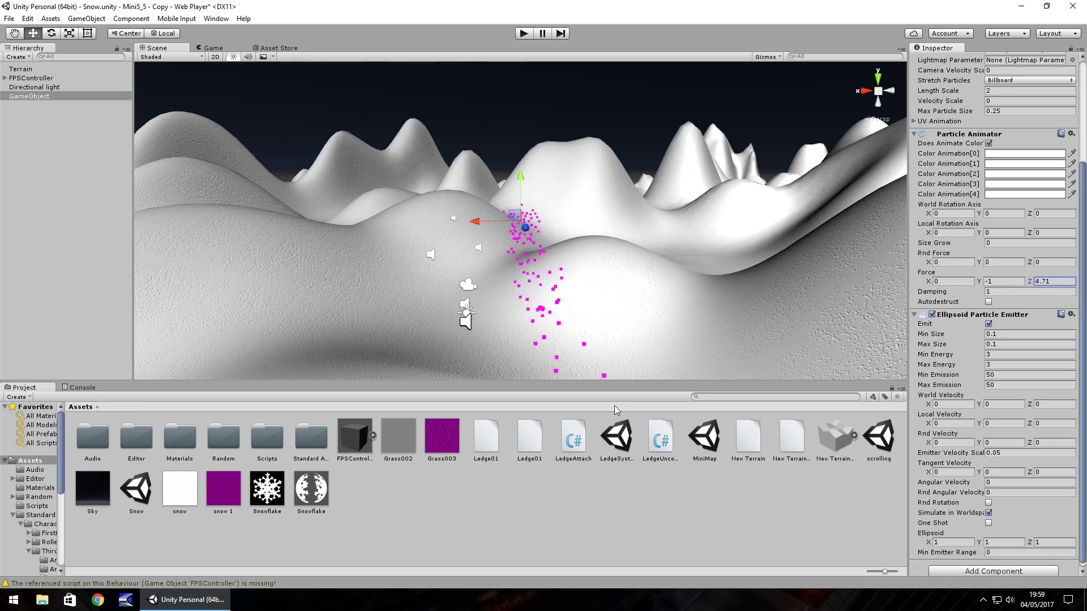
left_click(1065, 278)
key("BackSpace")
key("BackSpace")
key("BackSpace")
key("BackSpace")
type("0")
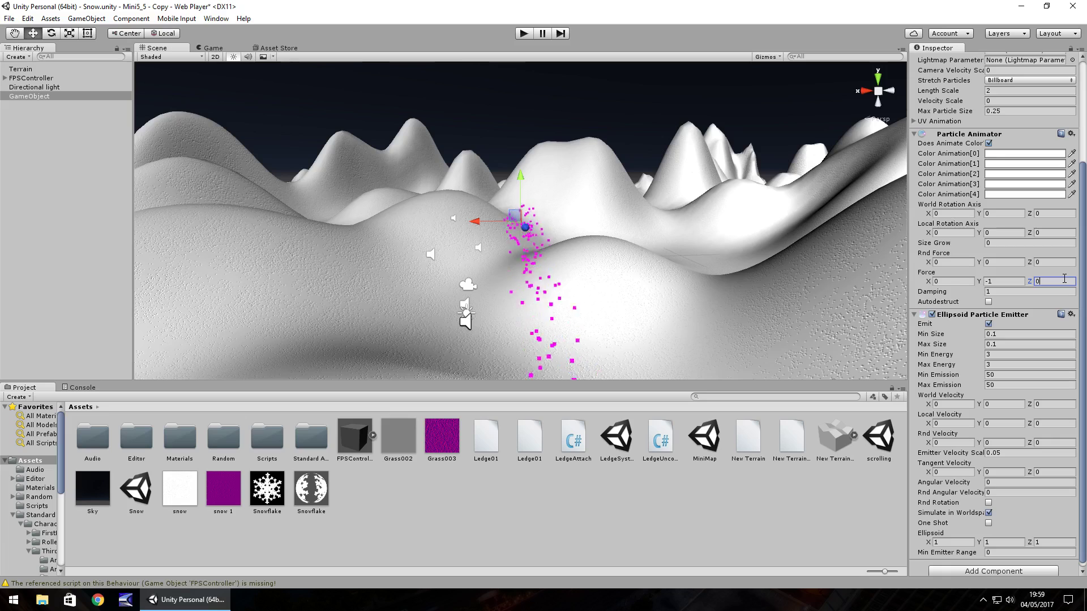
Set the Particle Animator's Rnd Force to 1 on both the X and Z axes
left_click(967, 261)
type("1")
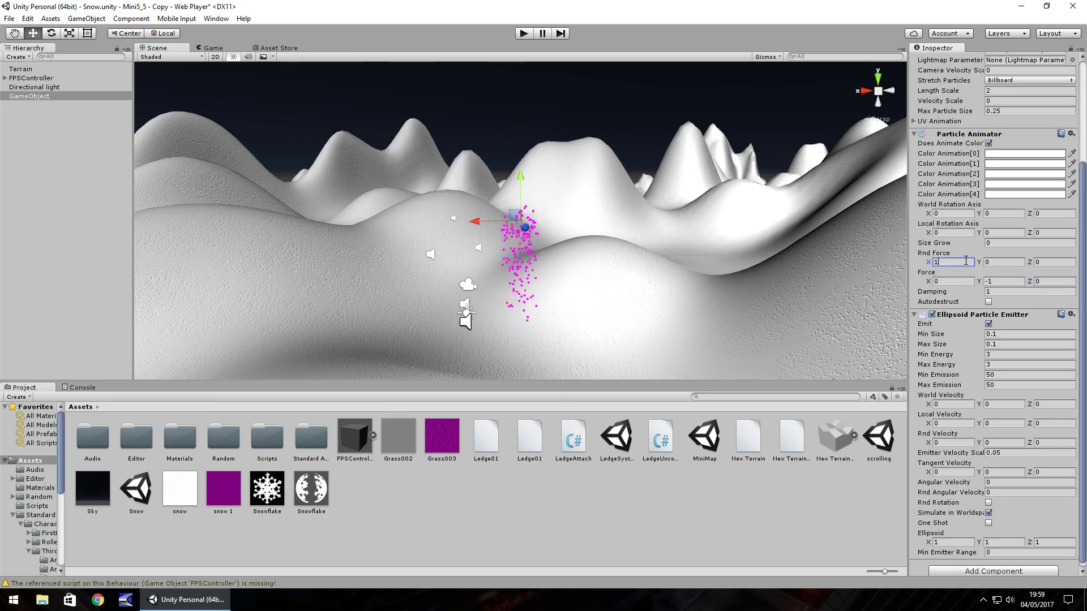
left_click(1054, 261)
type("1")
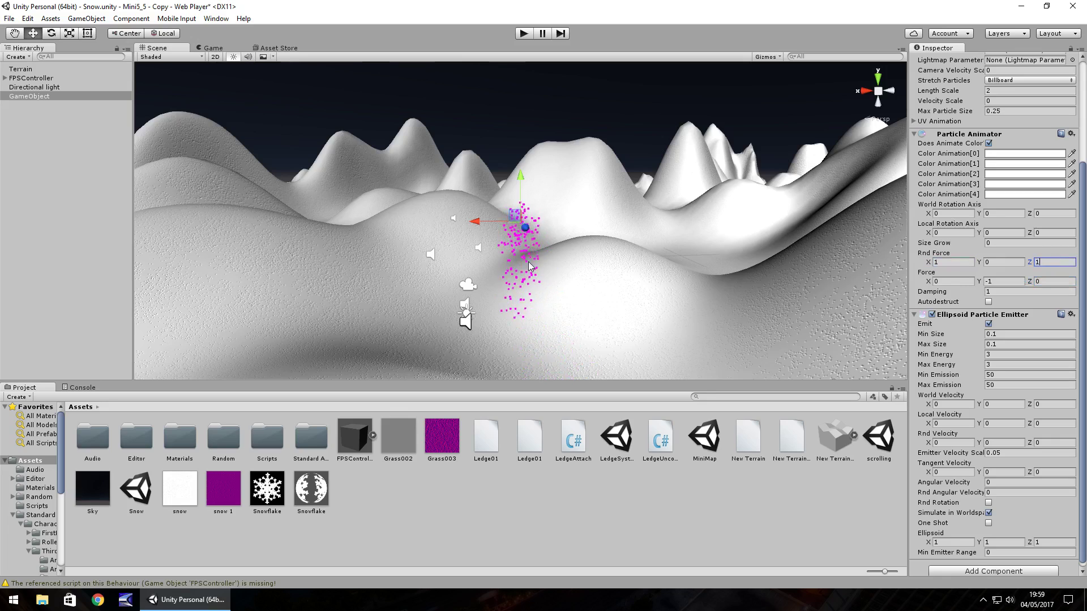
Raise the Particle Animator's Rnd Force to 10 on both the X and Z axes
left_click(960, 262)
type("10")
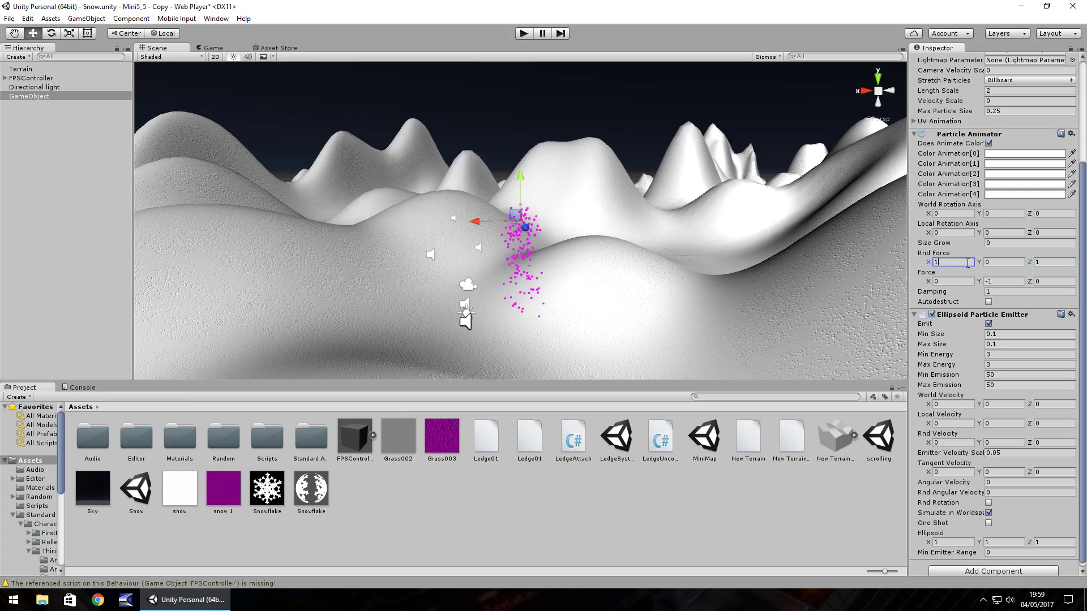
left_click(1054, 262)
type("10")
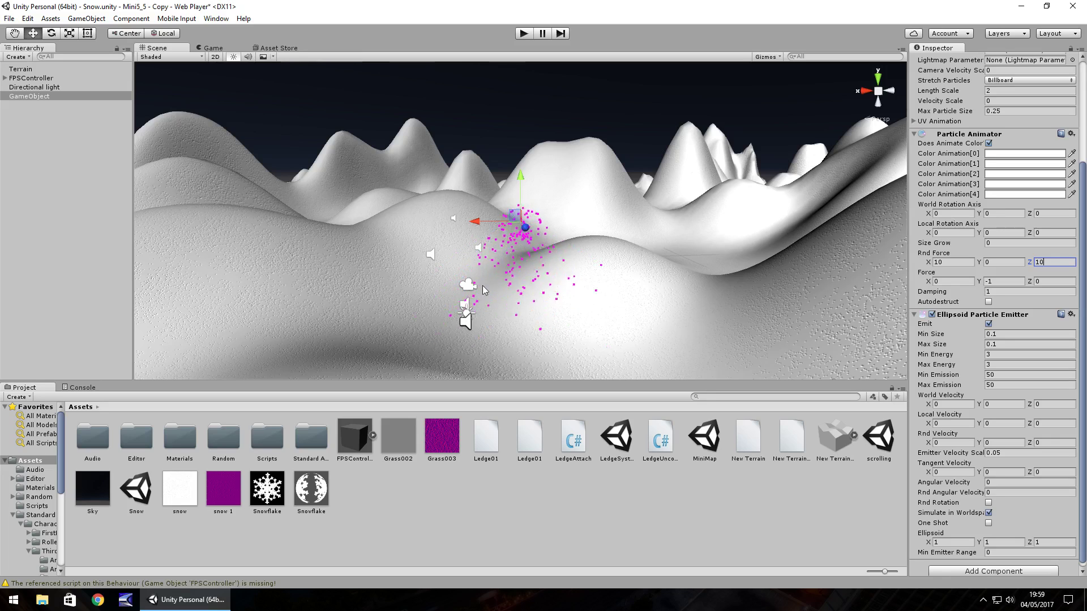
Increase the Particle Animator's Rnd Force to about 12.55 on X and 17.98 on Z to spread the particles
left_click(948, 263)
left_click_drag(929, 262, 942, 262)
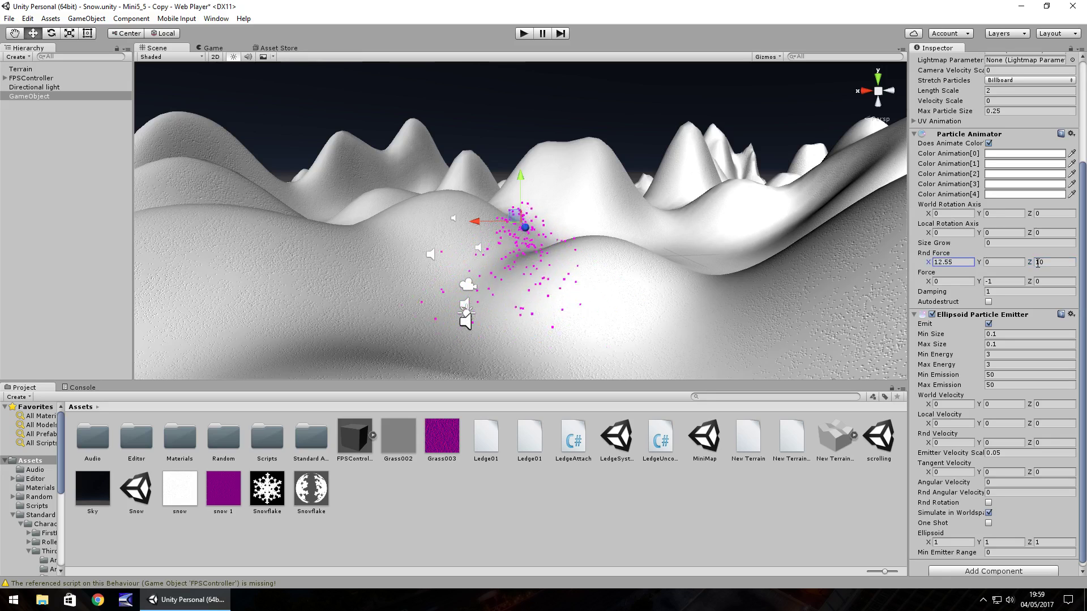
left_click_drag(1029, 262, 1076, 263)
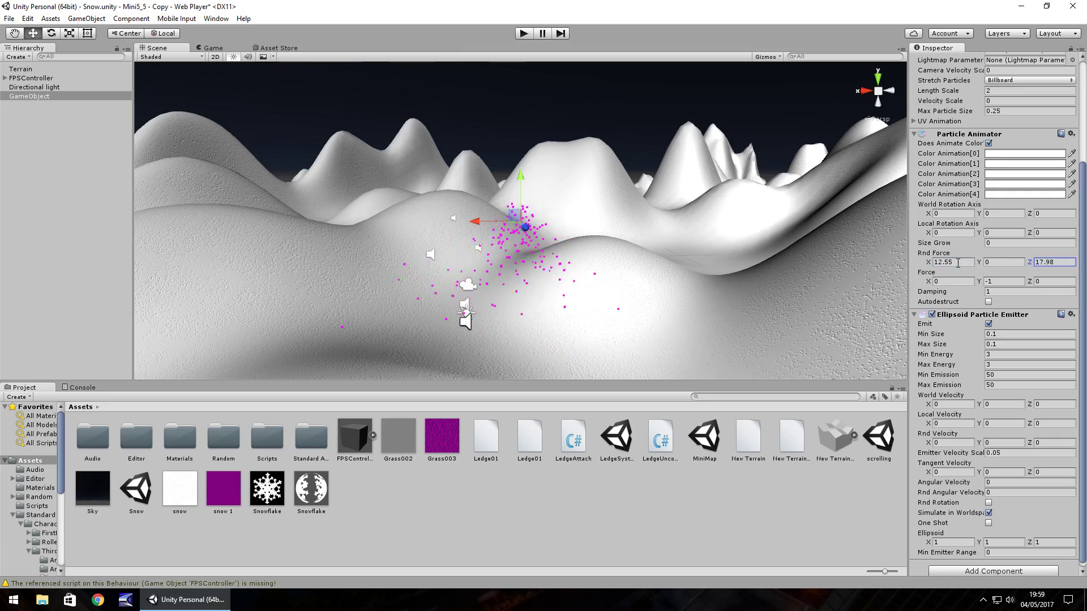
Set the Particle Animator's Rnd Force to 1 on both the X and Z axes
left_click(965, 262)
type("1")
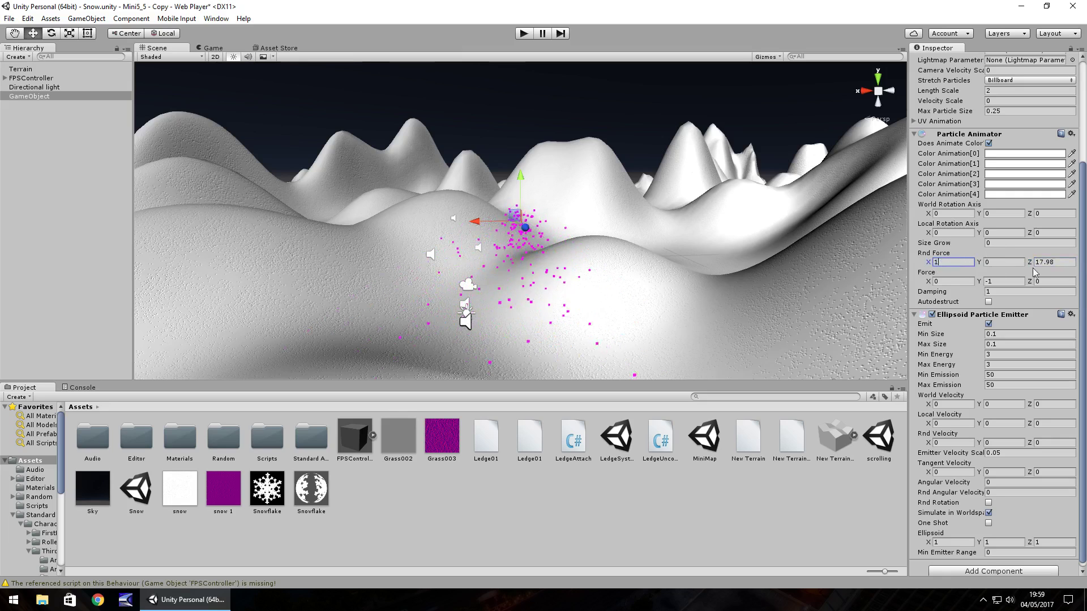
left_click(1054, 263)
type("1")
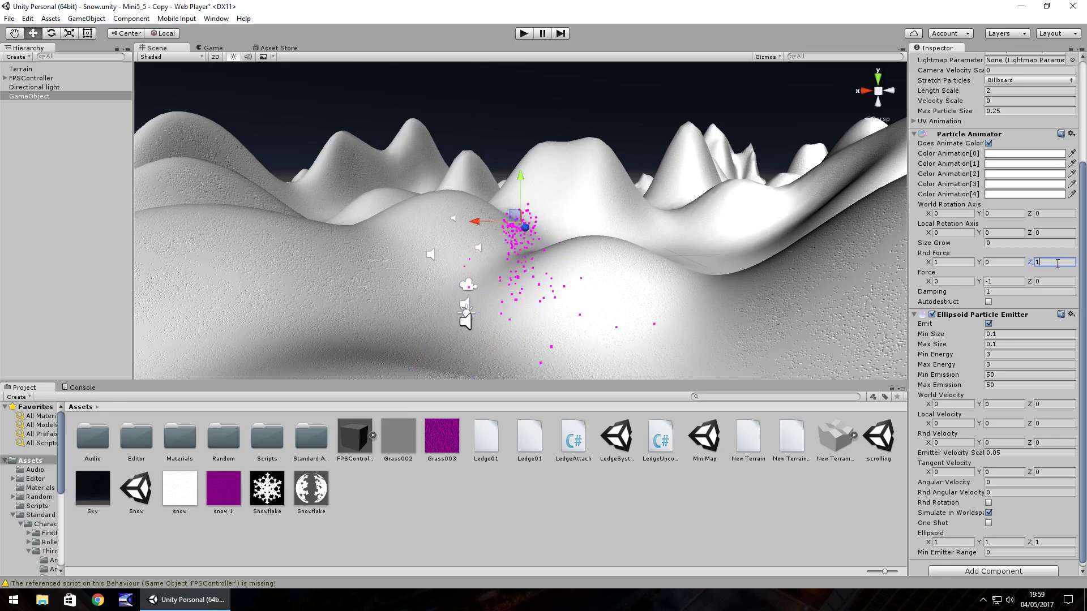
key("BackSpace")
type("1")
Set the Ellipsoid Particle Emitter's Max Size to 0.5, Min Energy to 5 and Max Energy to 50
scroll(942, 334, "down", 1)
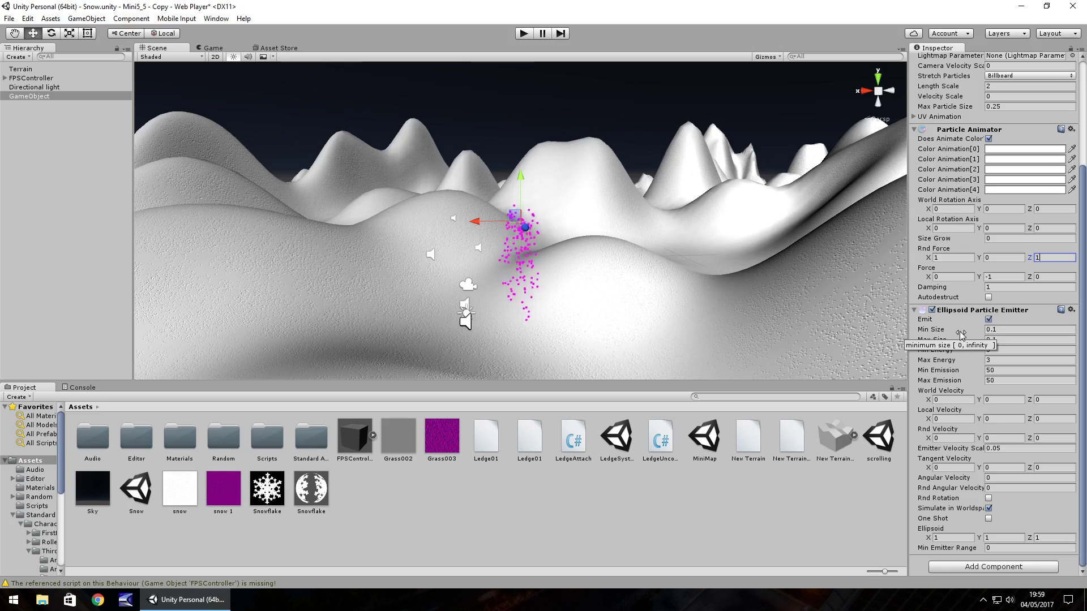
left_click(1024, 332)
double_click(1022, 329)
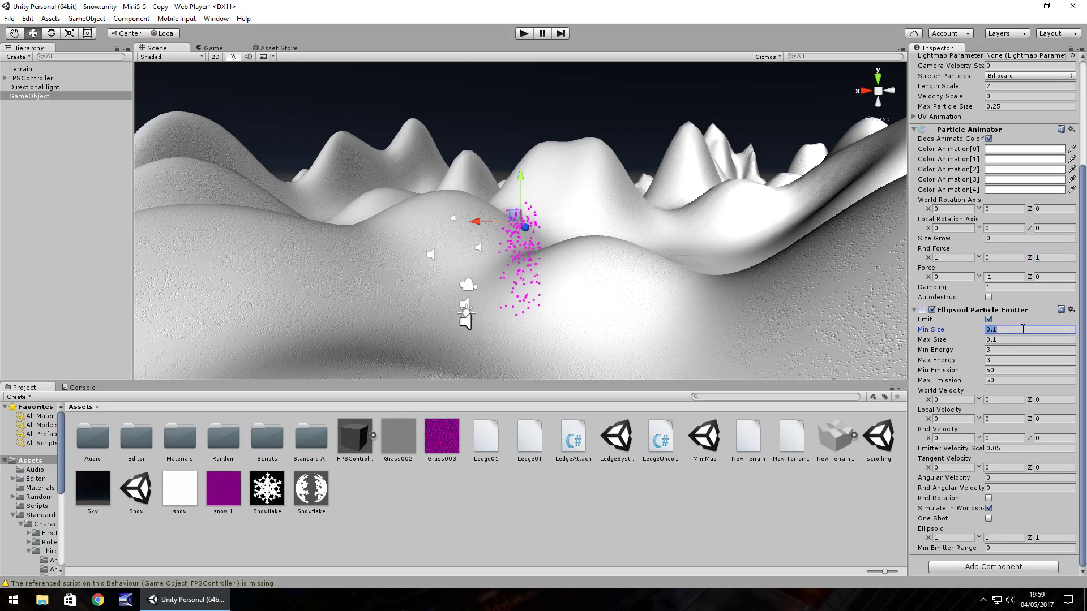
left_click(1005, 339)
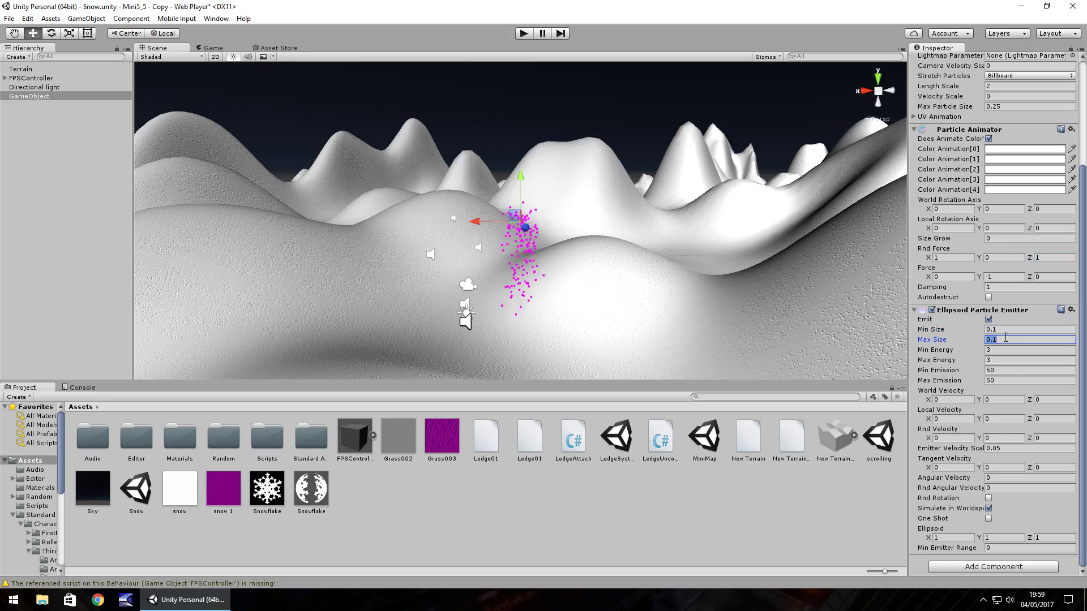
type("0.5")
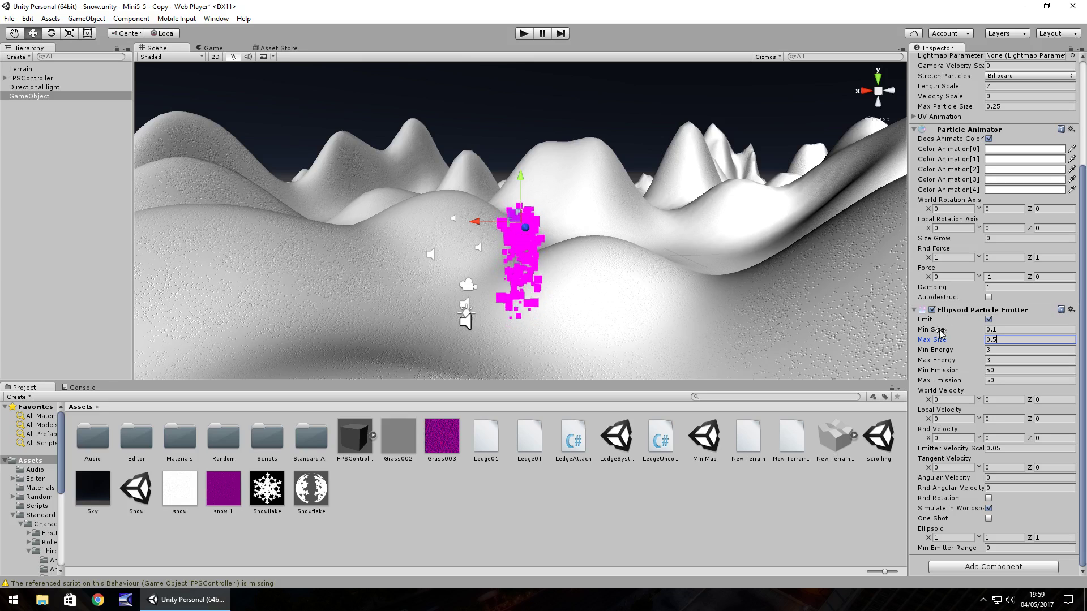
left_click(1006, 351)
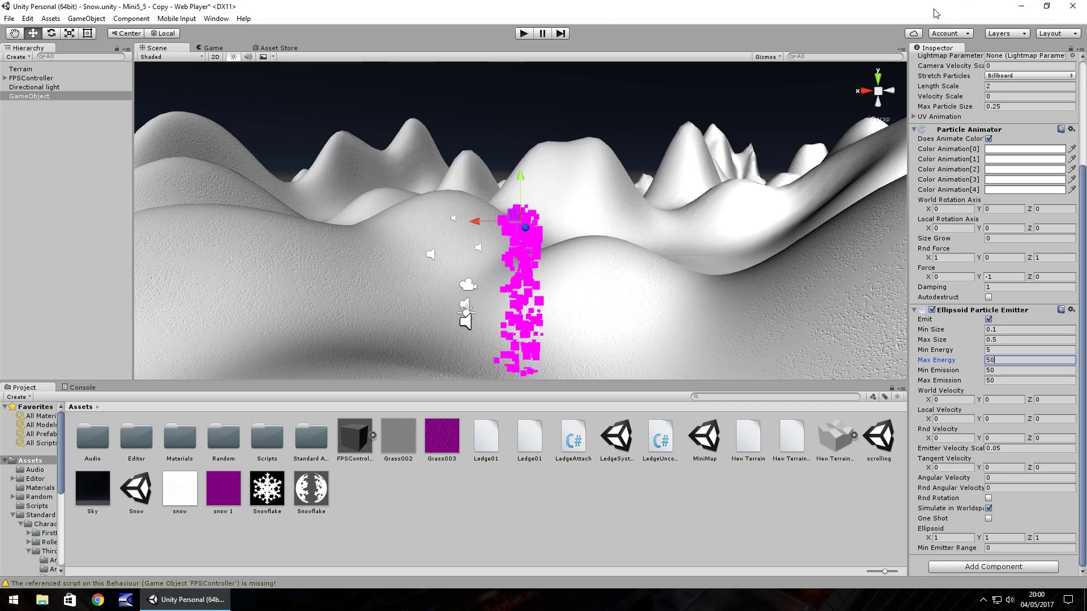
Set the emitter's Min Emission to 500 and Max Emission to 1000
left_click(1008, 371)
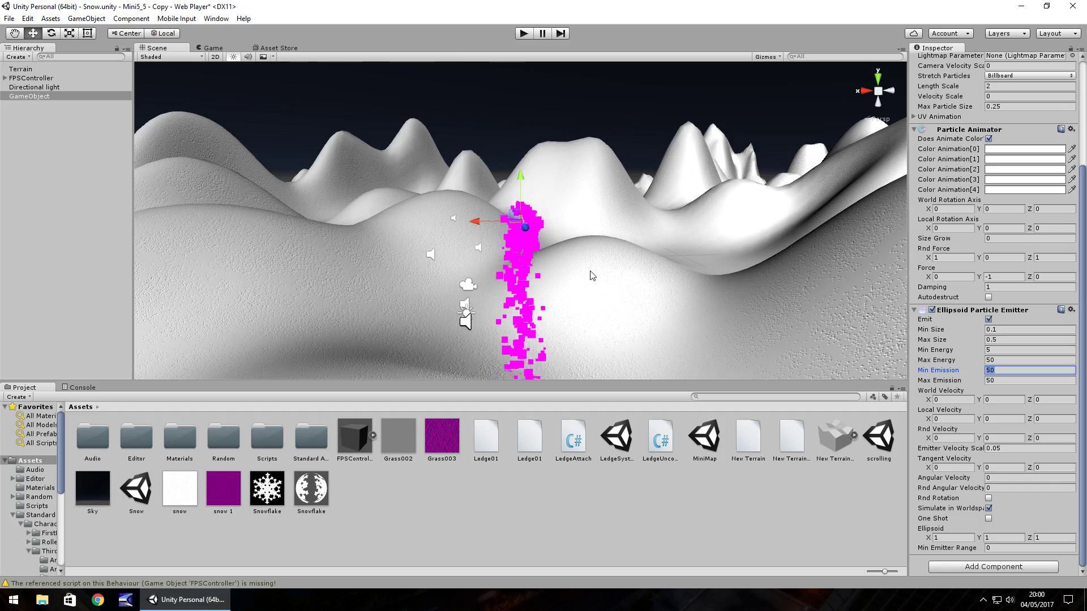
type("500")
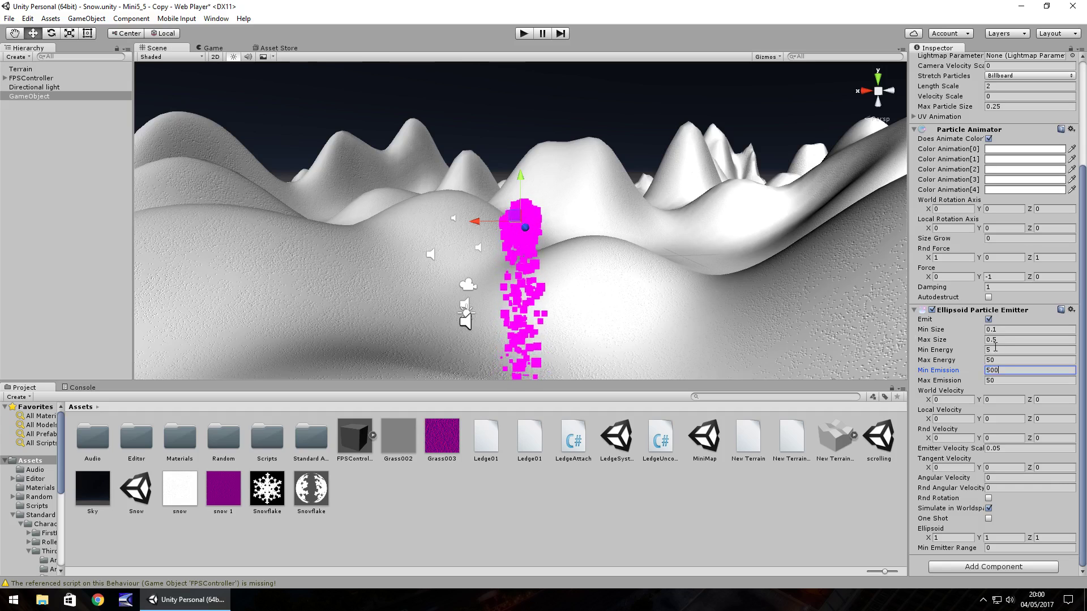
left_click(1007, 380)
type("10")
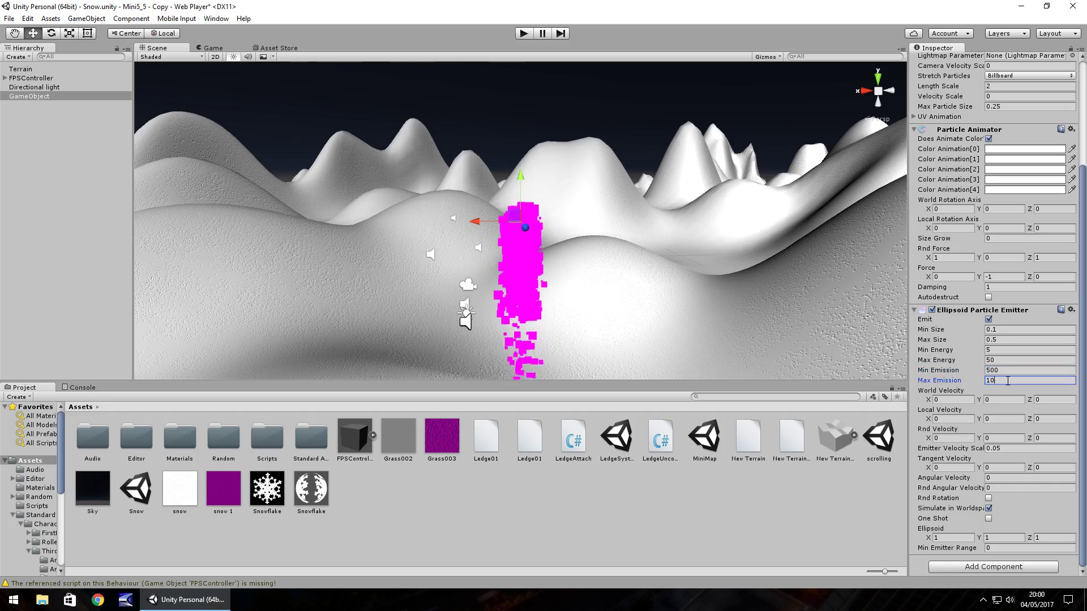
type("00")
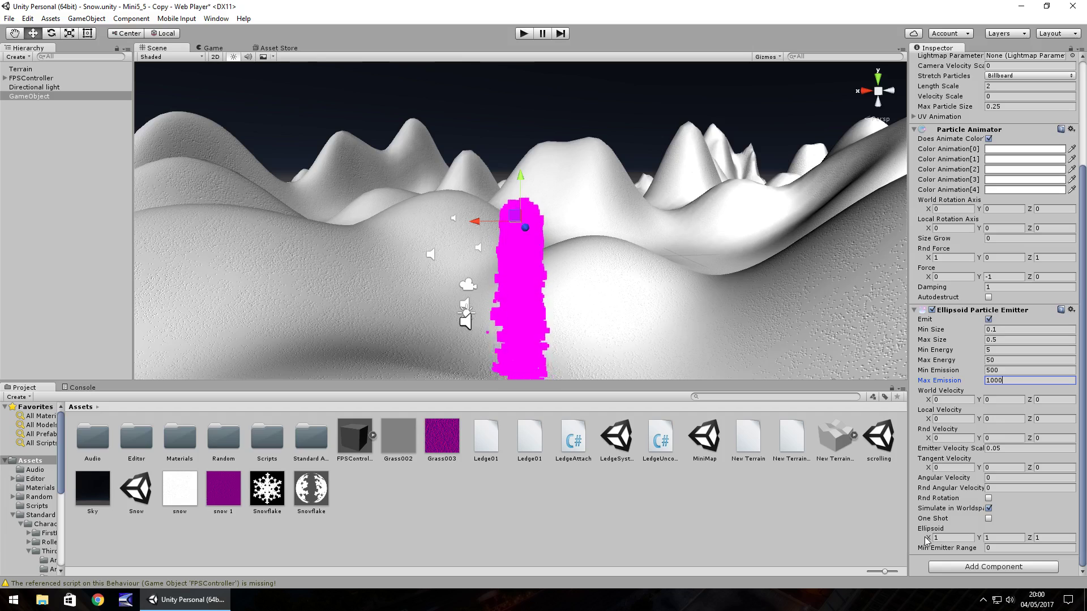
Set the emitter's Ellipsoid to 100 on X and Z, and raise the emitter object high above the terrain
left_click(958, 540)
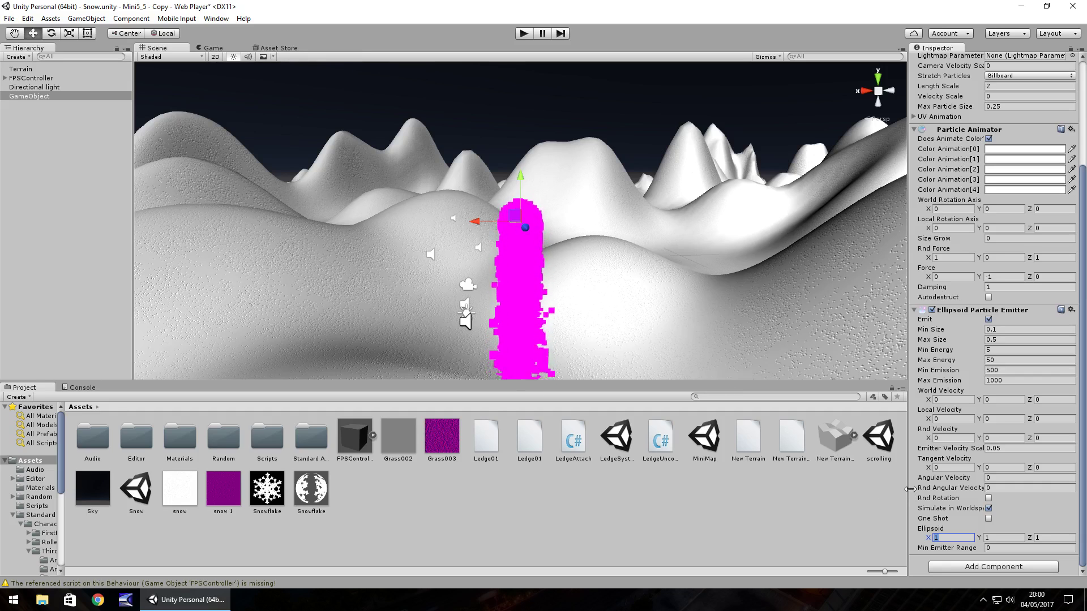
type("100")
key("Tab")
key("Tab")
type("100")
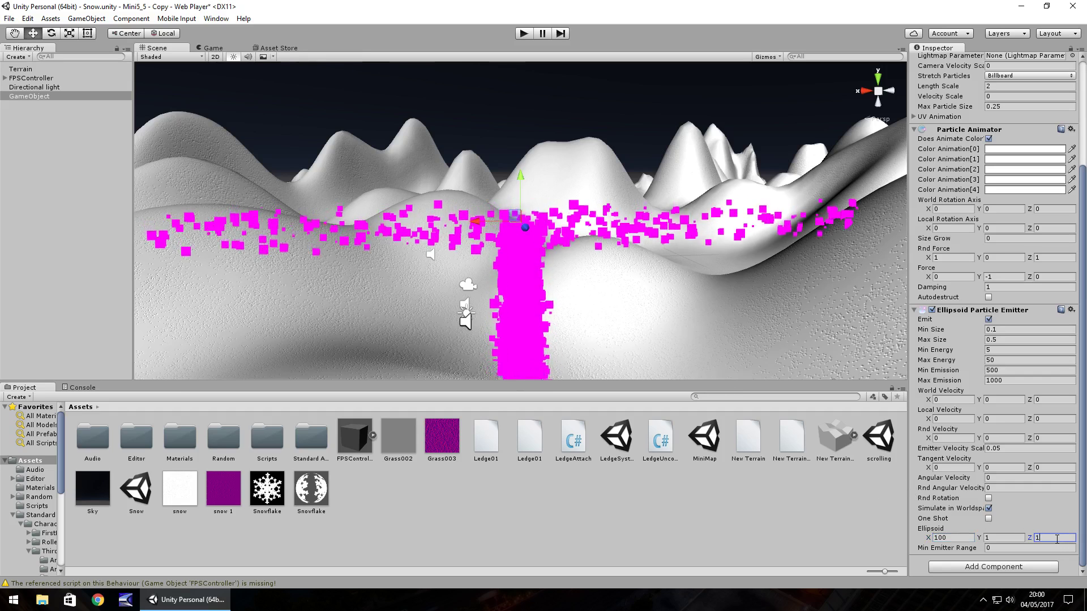
scroll(505, 232, "down", 6)
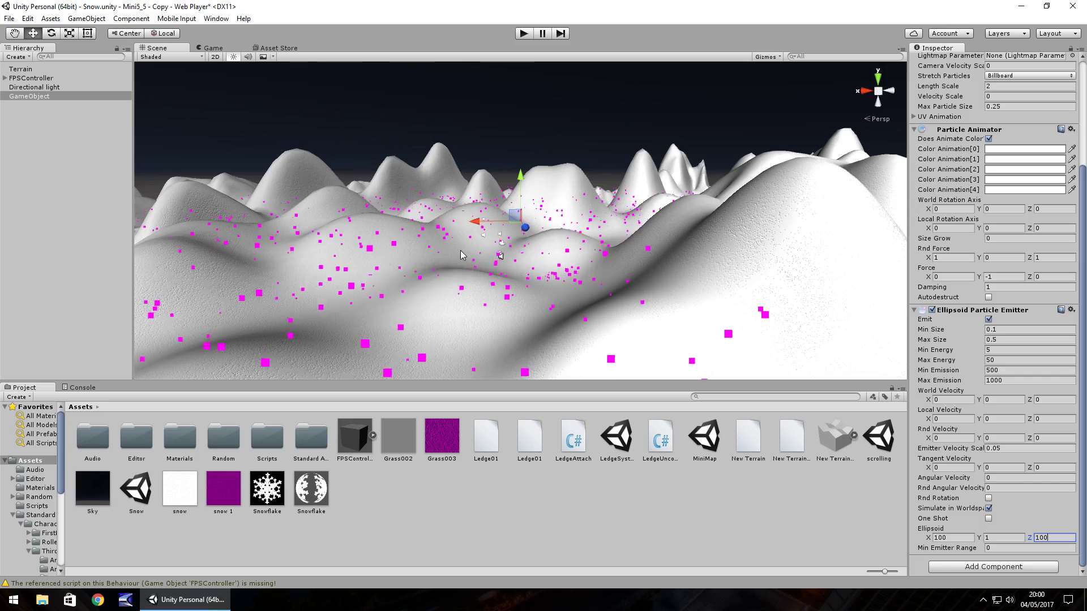
left_click_drag(520, 176, 514, 73)
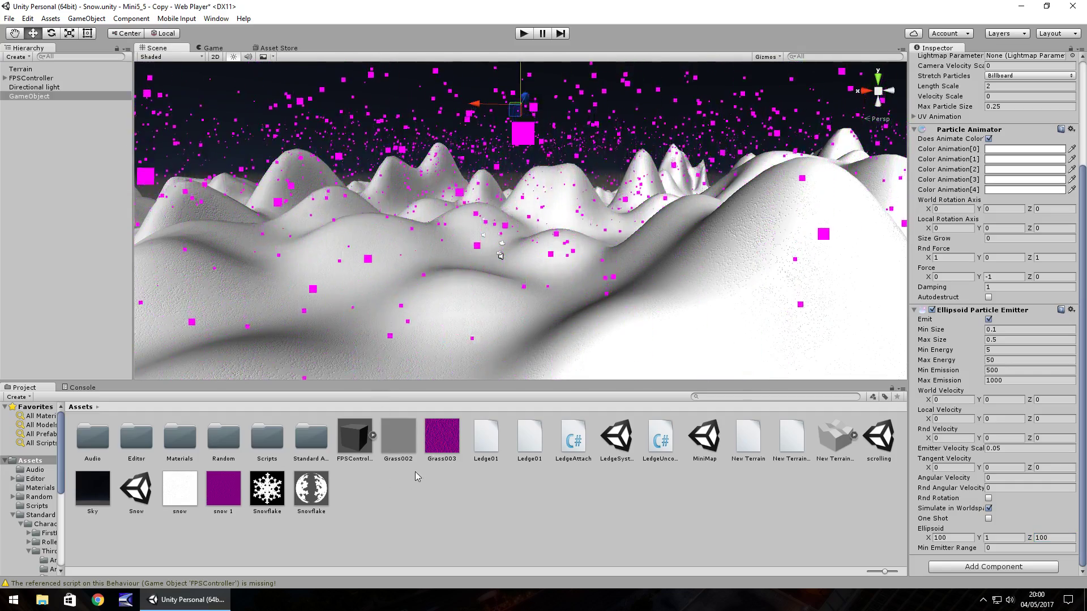
Check the Snowflake texture and the Snowflake material's particle shader options, and assign the Snowflake material to the particle GameObject
left_click(268, 487)
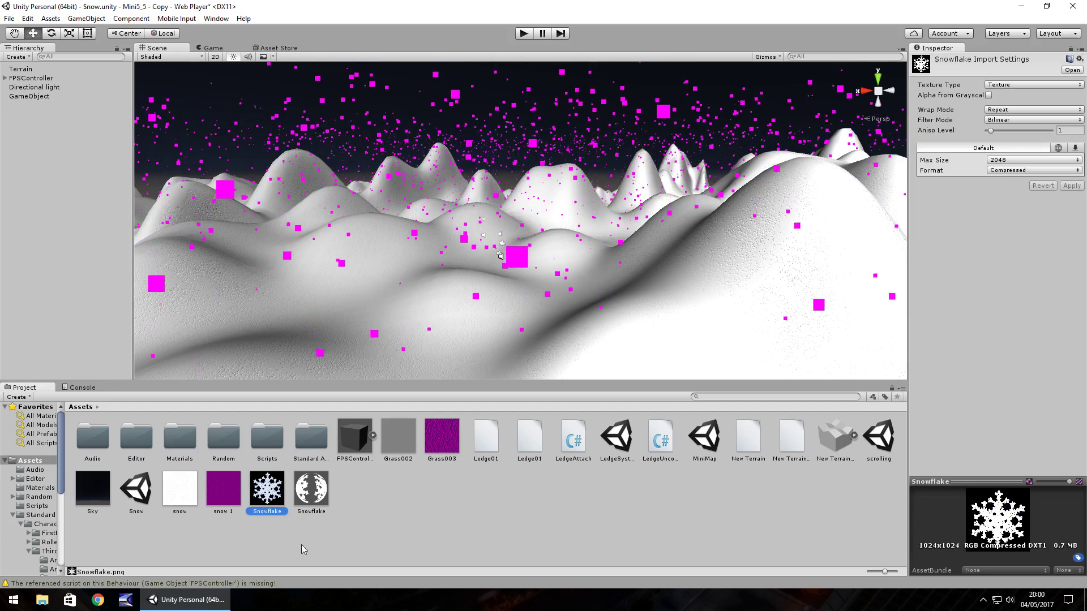
left_click(313, 497)
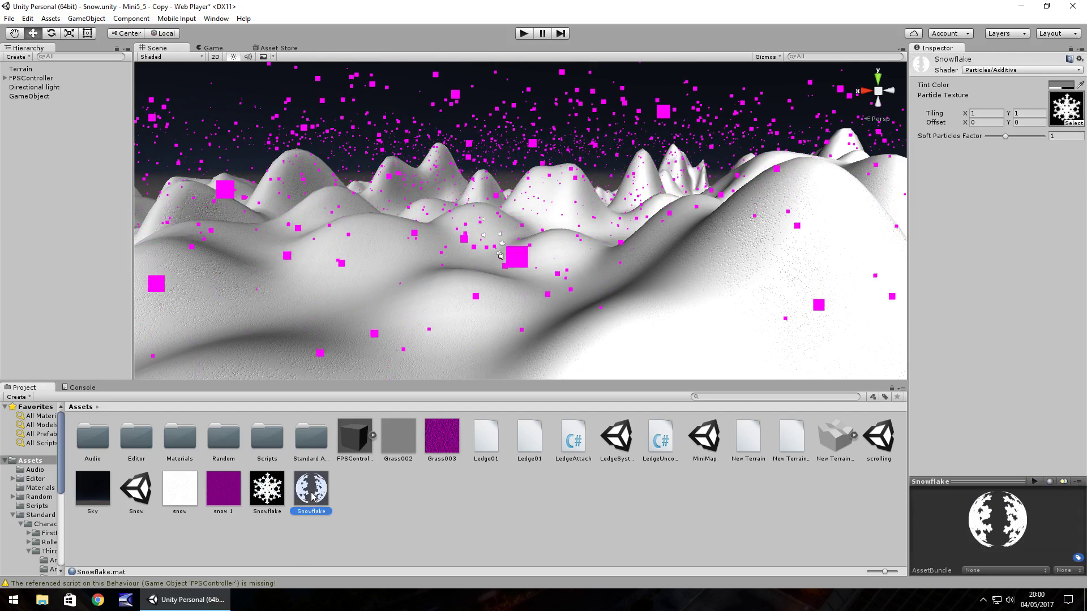
left_click(994, 70)
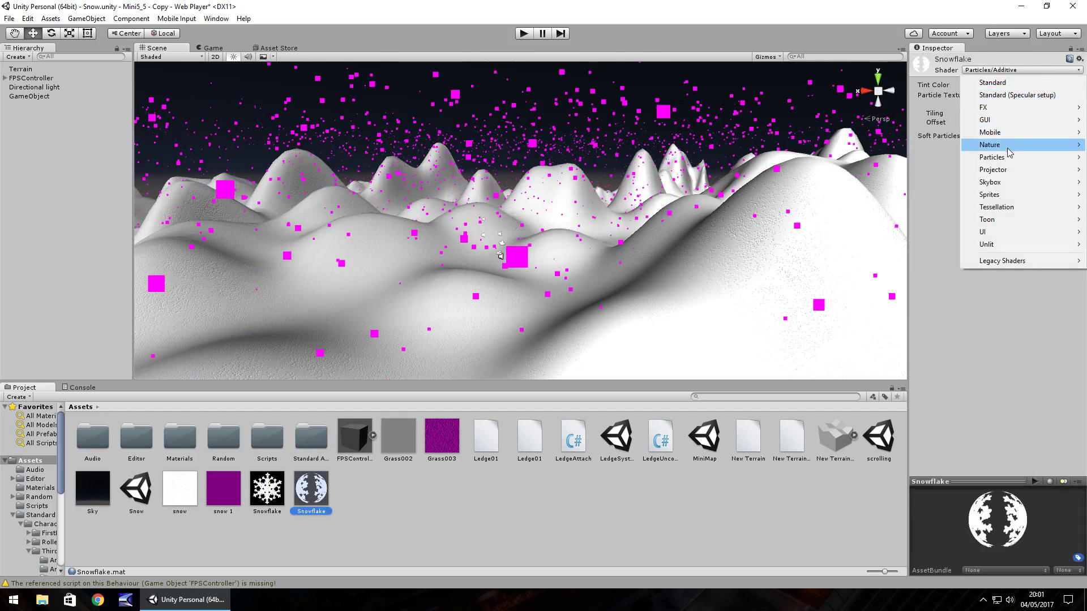
mouse_move(1004, 158)
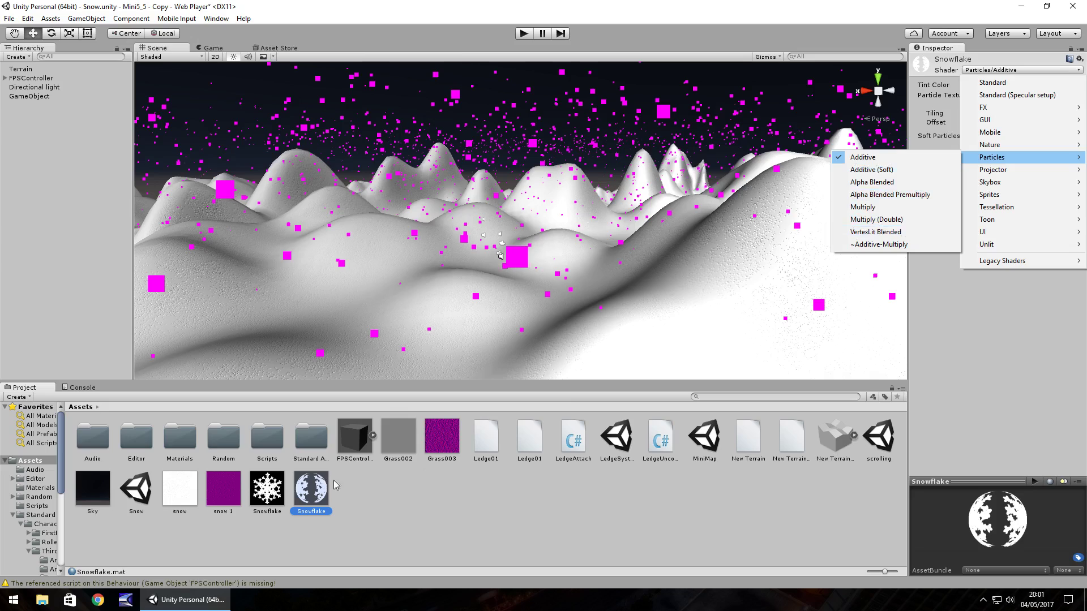
left_click(532, 5)
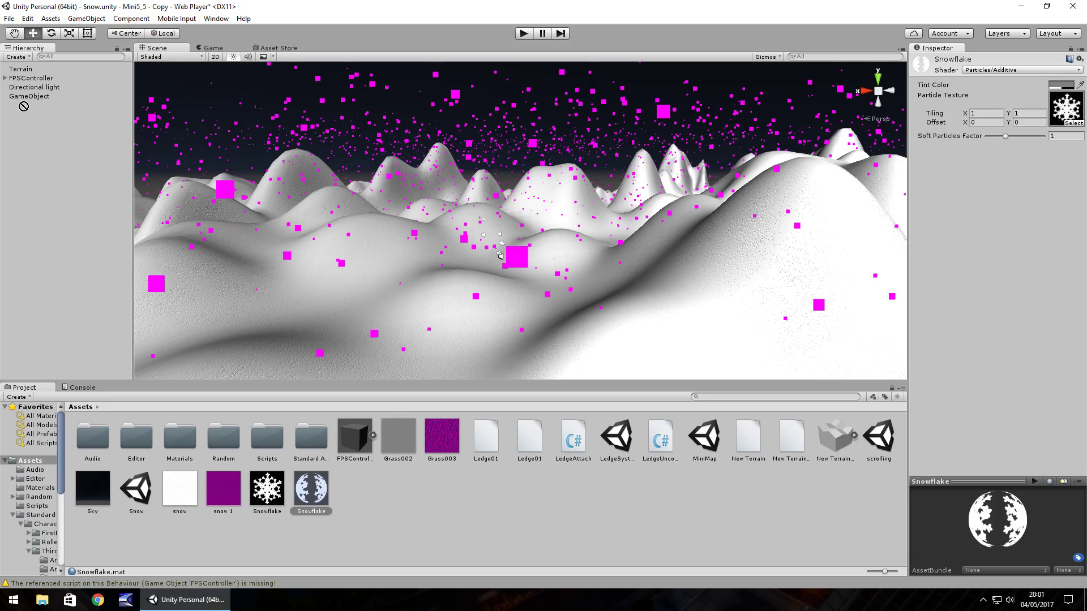
left_click_drag(23, 101, 24, 101)
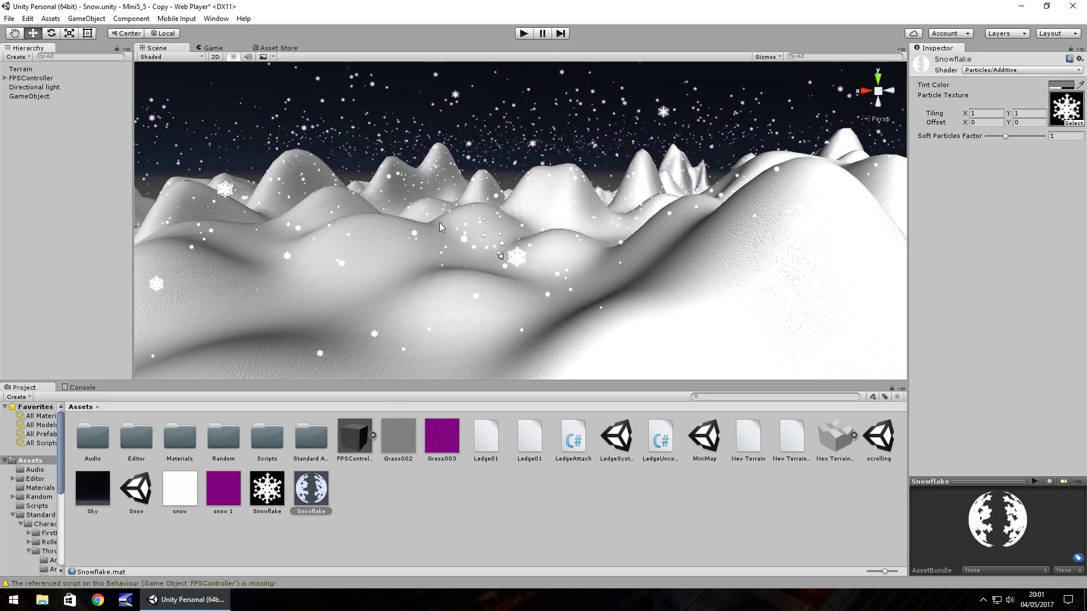
Play the scene, walk forward to view the falling snow, and bring up the GameObject's Particle Animator and emitter settings
left_click(524, 34)
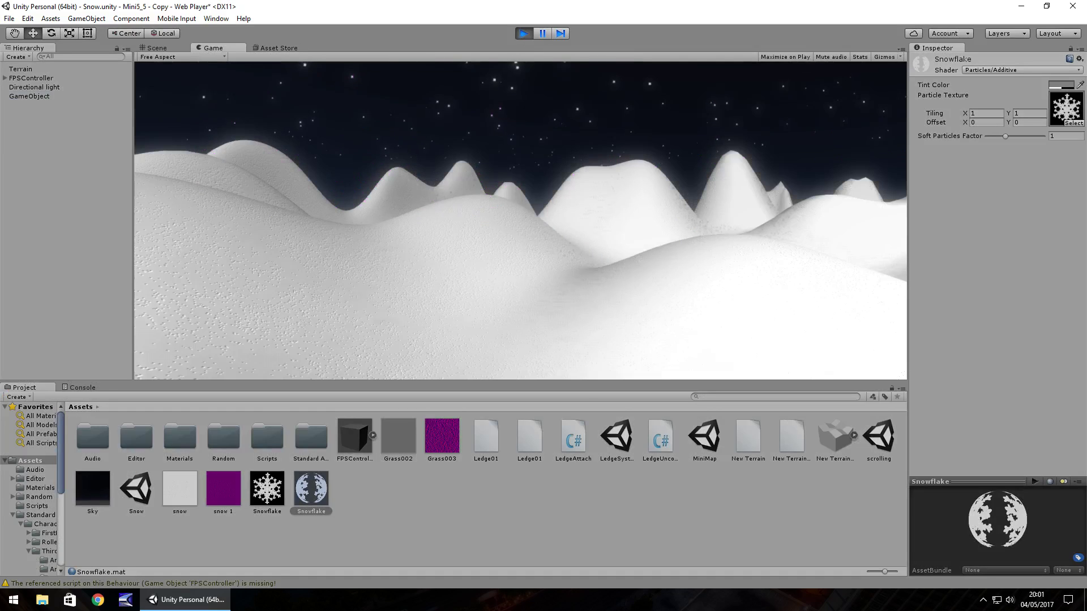
key("w")
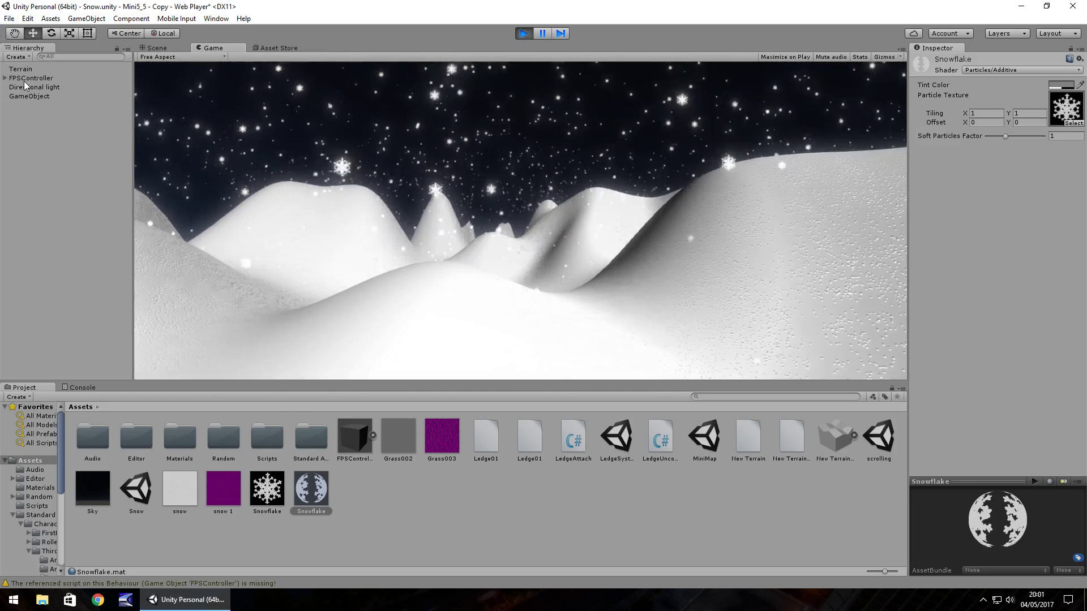
left_click(30, 96)
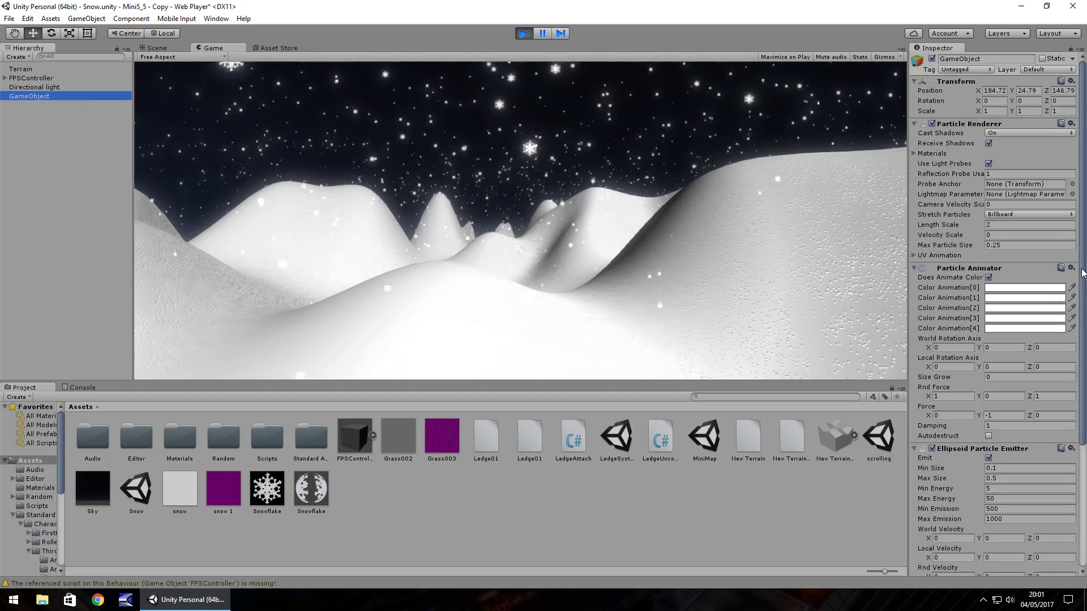
left_click(1084, 324)
scroll(1084, 324, "down", 3)
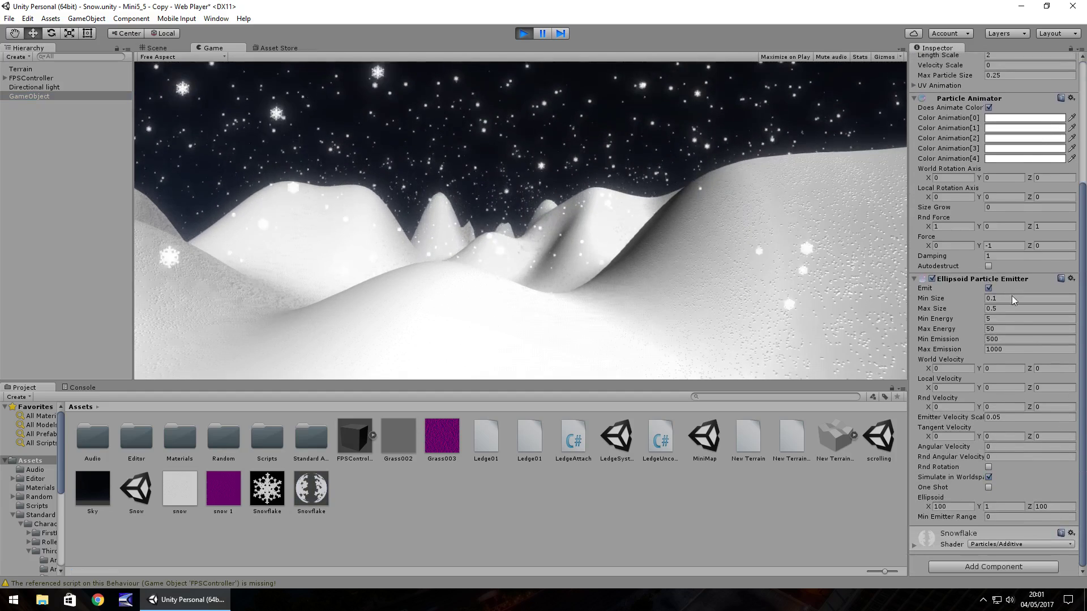
Try a much stronger downward Force Y of -21.07 in the Particle Animator
left_click(985, 246)
type("-1")
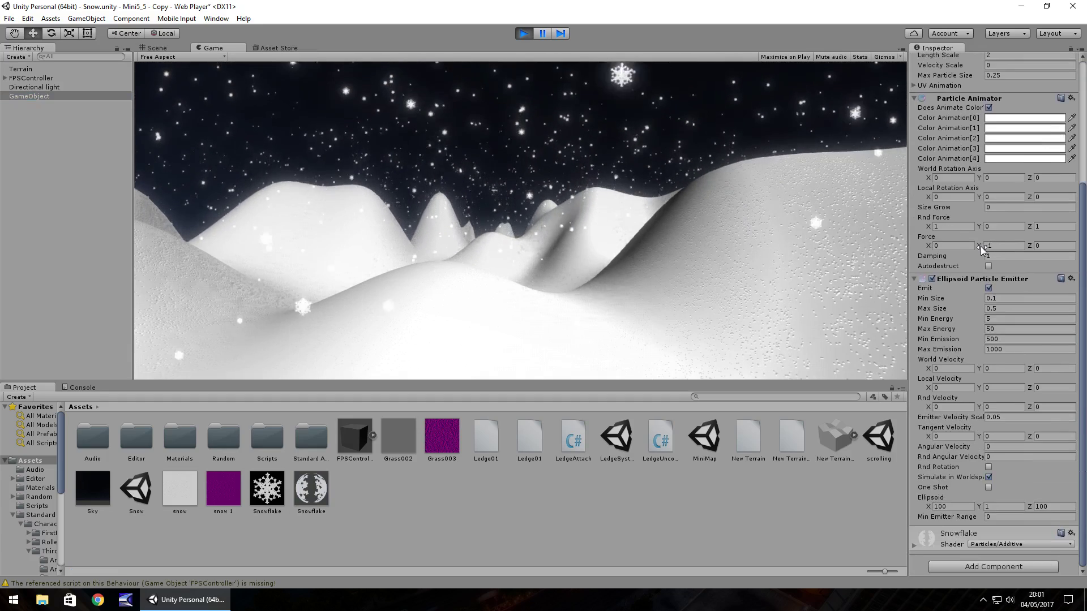
left_click_drag(979, 246, 599, 253)
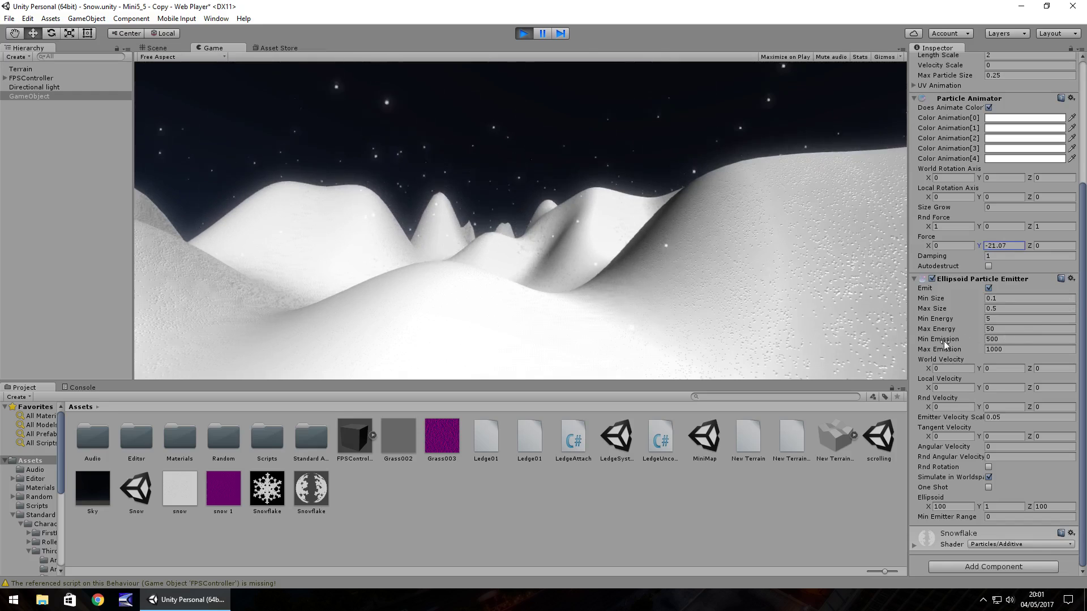
Raise the emitter's Min Emission to 5000 and Max Emission to 50000
left_click_drag(938, 350, 139, 369)
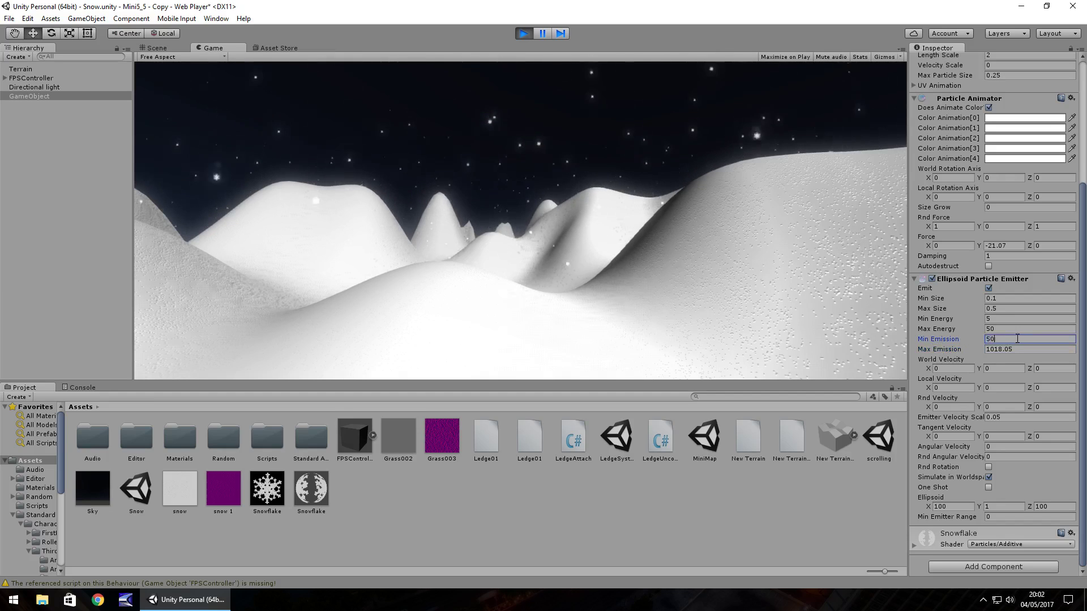
left_click(1030, 350)
type("50000")
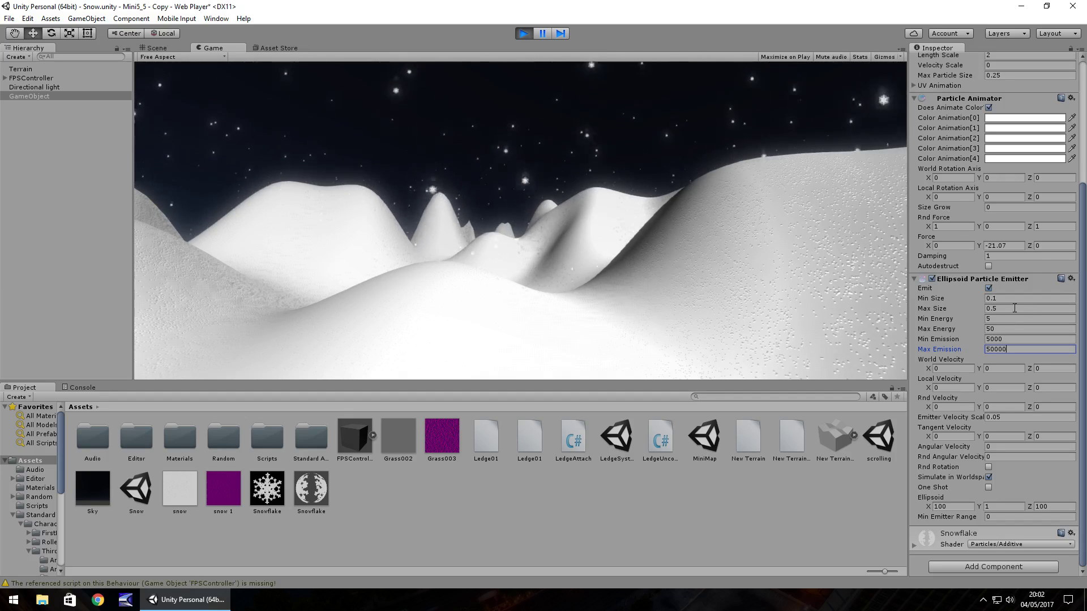
Set the Particle Animator's Force Y to -1, and try a sideways Force X before returning it to 0
left_click(1014, 245)
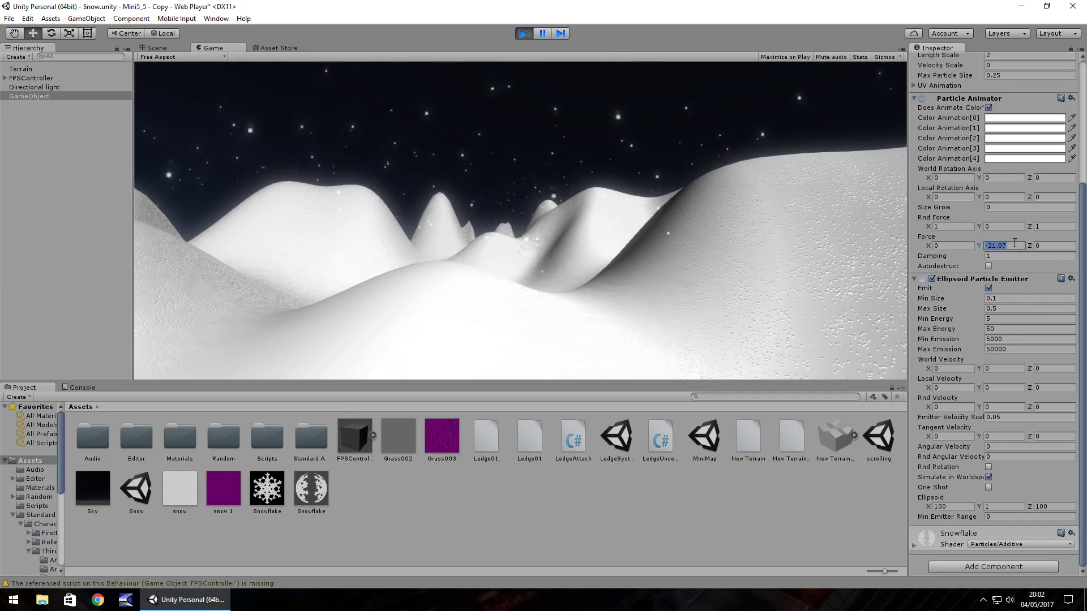
type("-1")
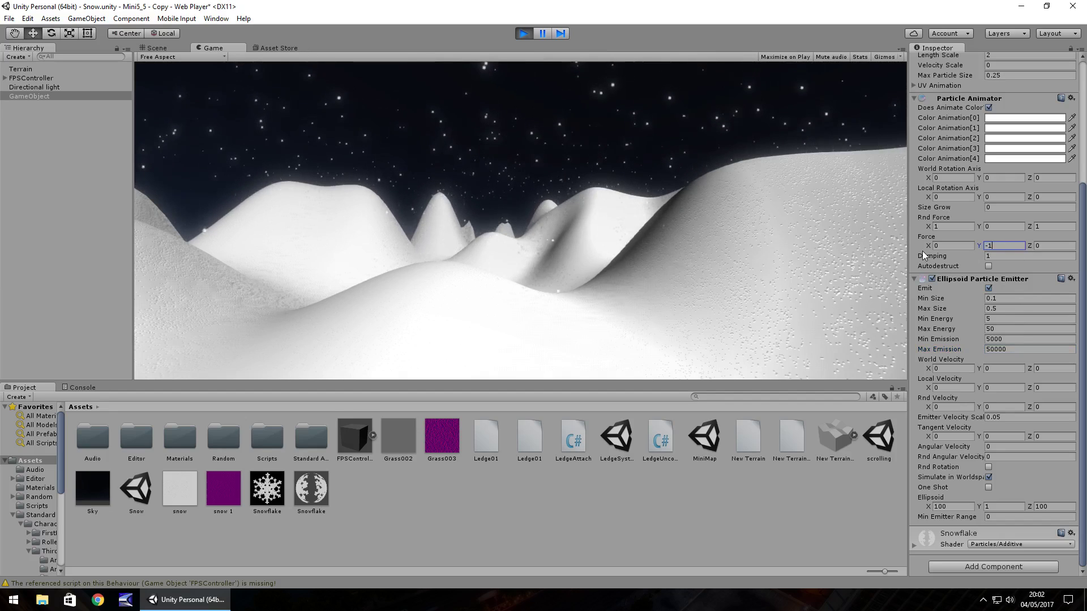
left_click_drag(927, 246, 877, 245)
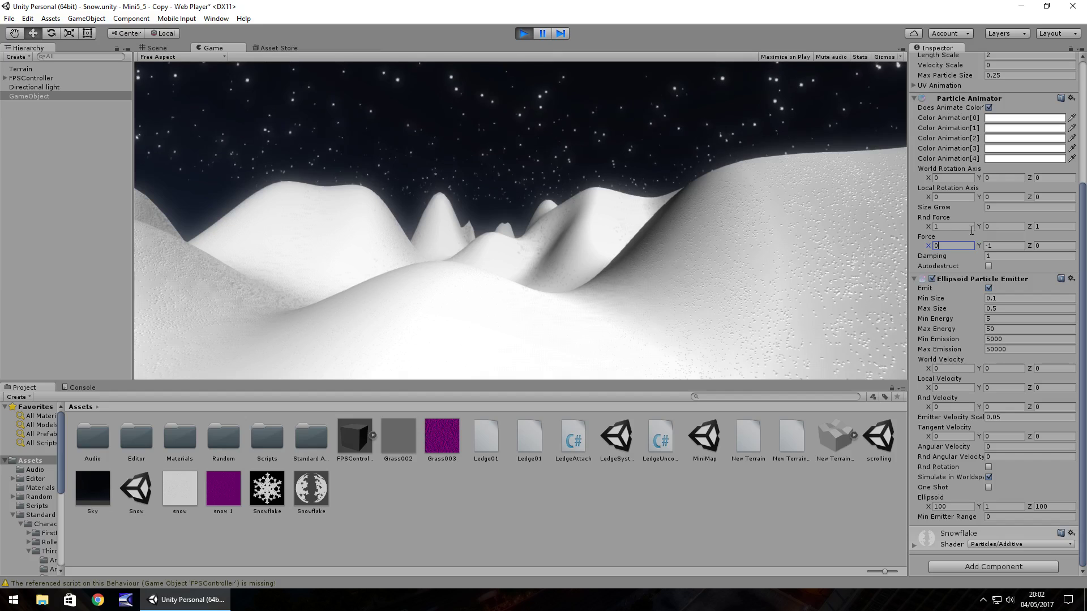
Increase the Particle Animator's Rnd Force to about 14.15 on X and 15.89 on Z
left_click_drag(926, 227, 212, 233)
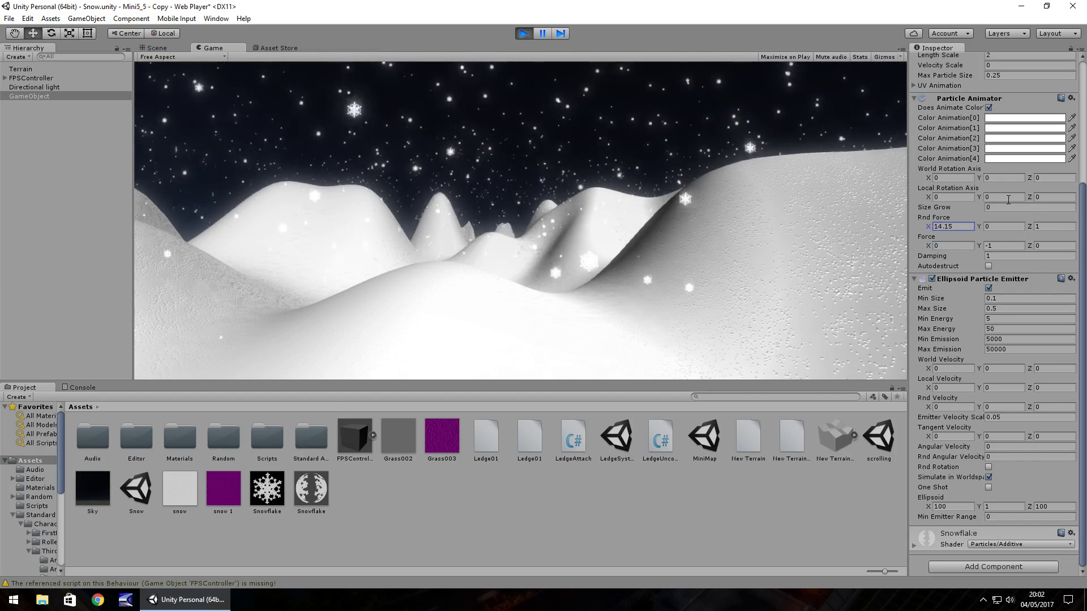
left_click_drag(1027, 223, 138, 230)
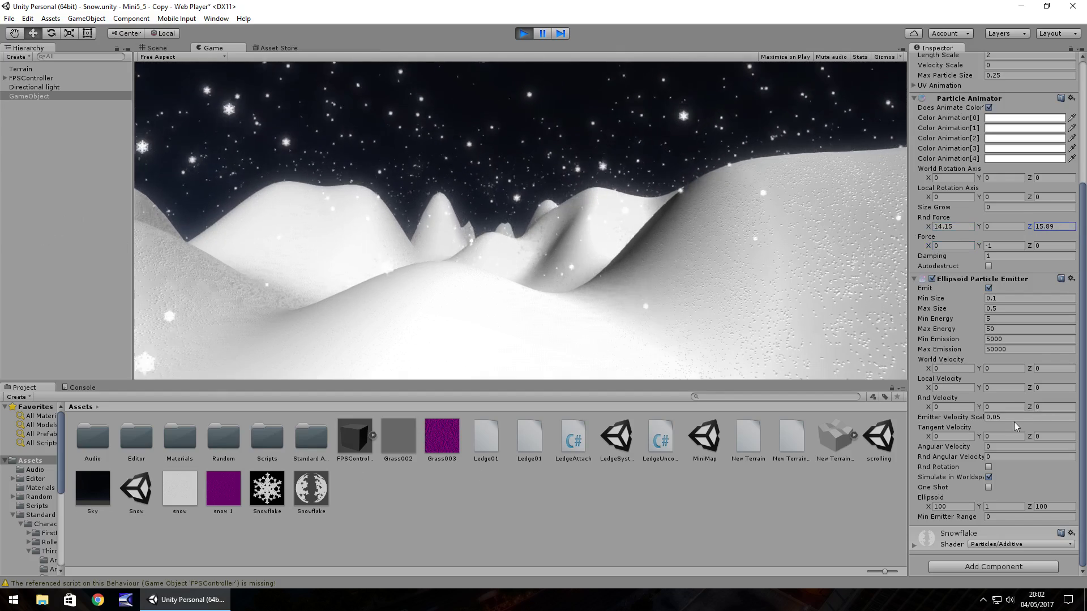
Set the particle emitter's Ellipsoid size to 50 on both X and Z
left_click(949, 504)
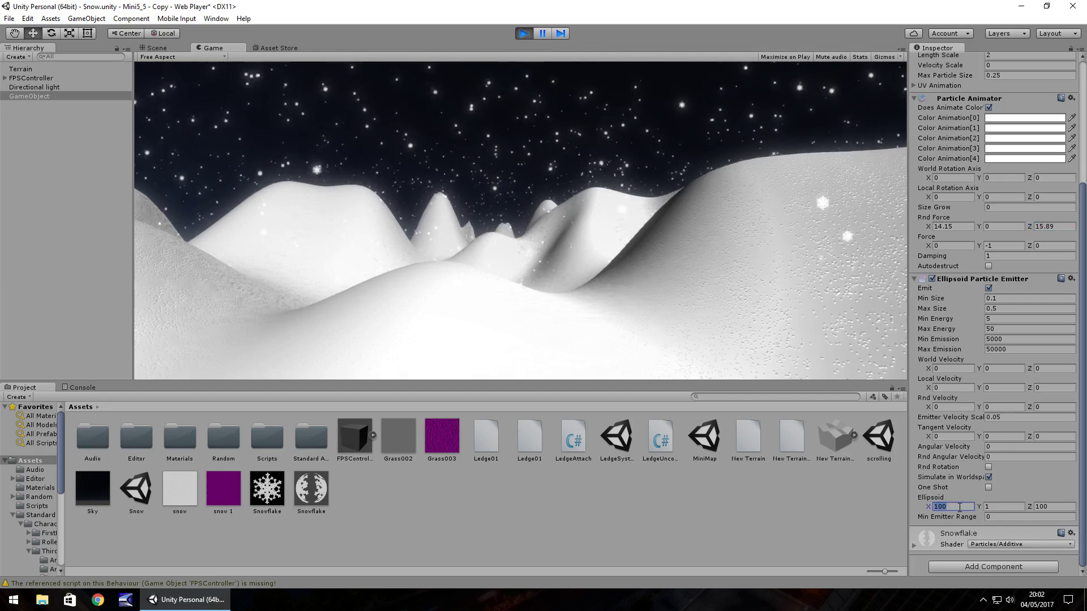
type("50")
left_click(1048, 506)
type("50")
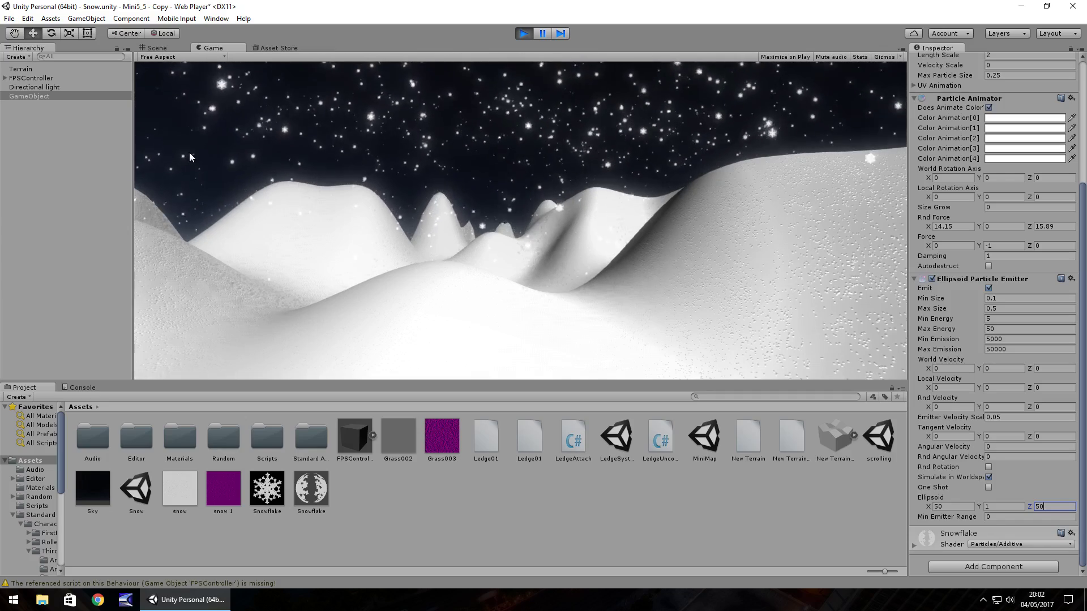
Duplicate the snow particle GameObject to add a second snow emitter to the scene
left_click(36, 95)
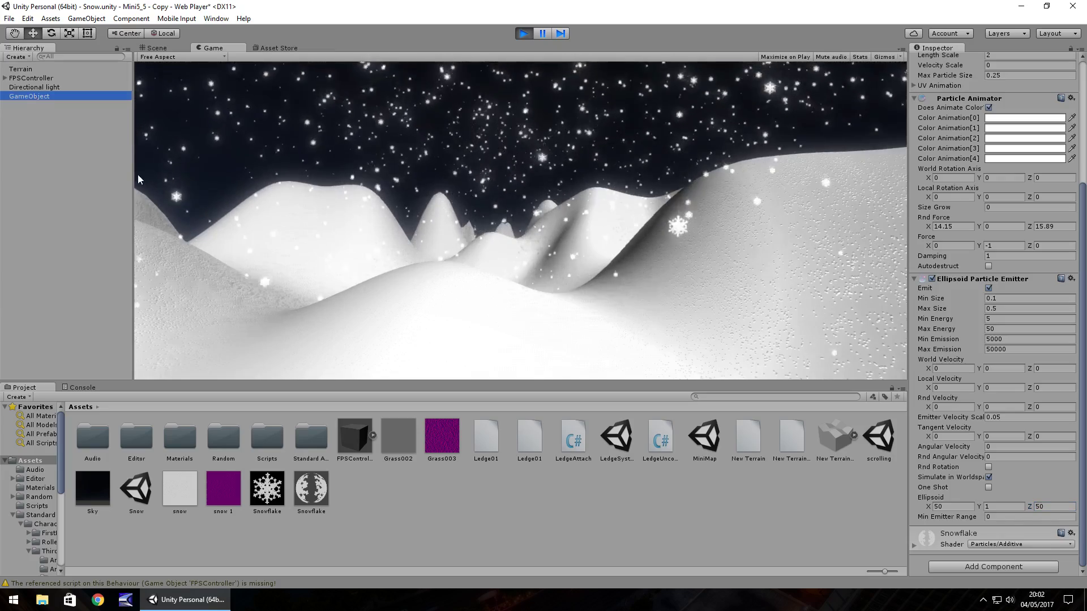
key("ctrl+d")
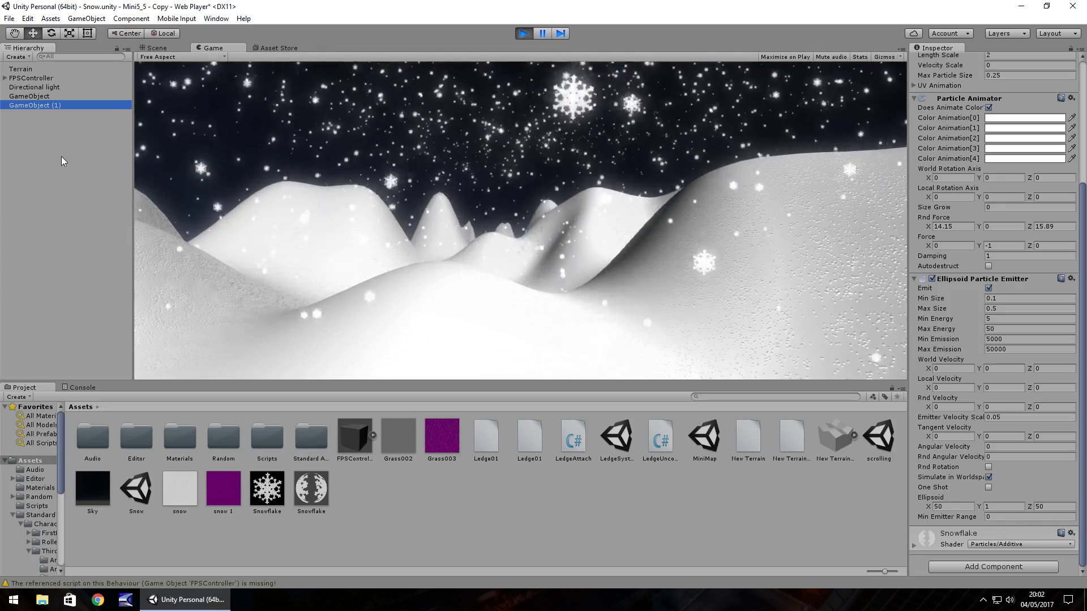
left_click(29, 104)
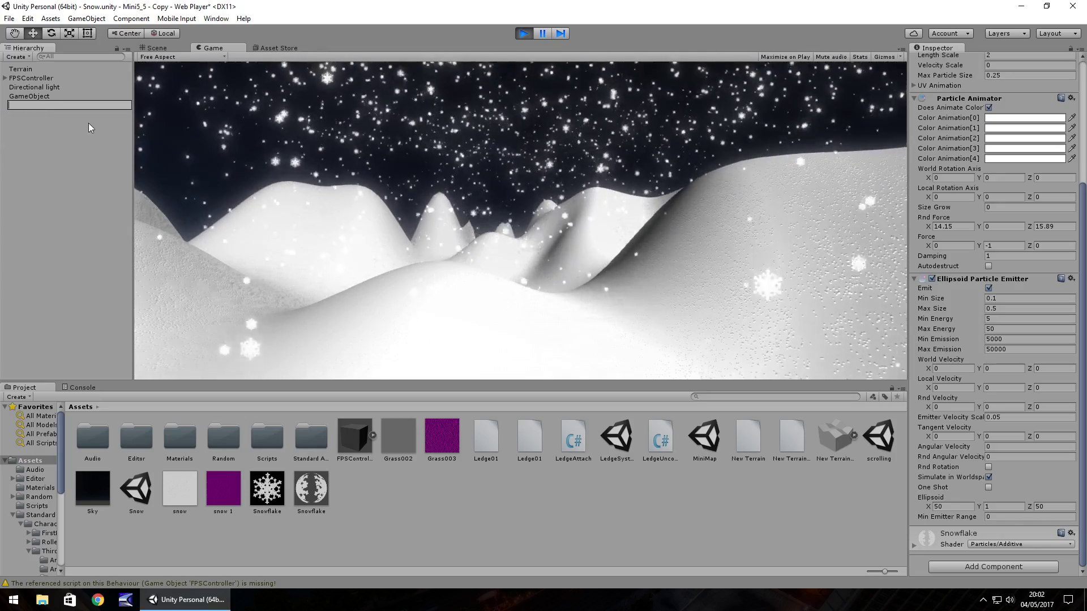
key("BackSpace")
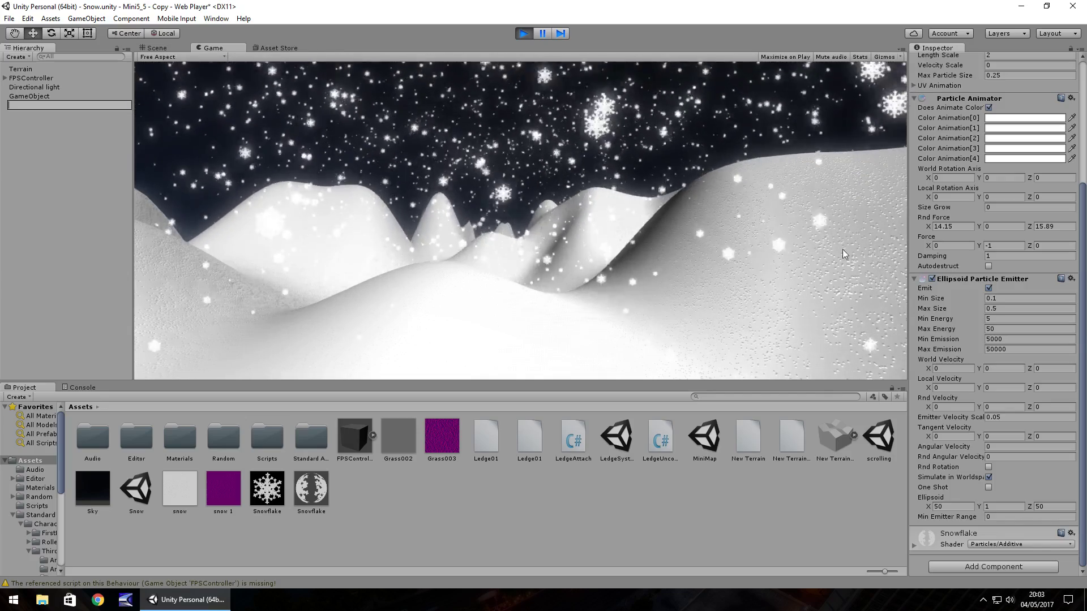
Set the duplicate emitter's Ellipsoid size to 100 on both X and Z
scroll(999, 339, "up", 3)
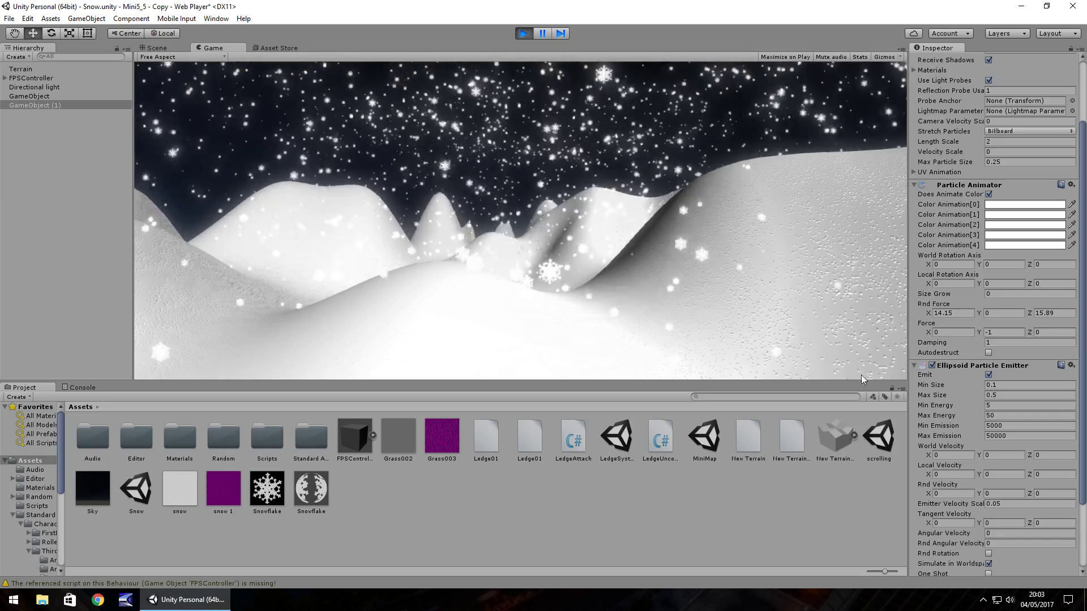
scroll(1082, 351, "down", 3)
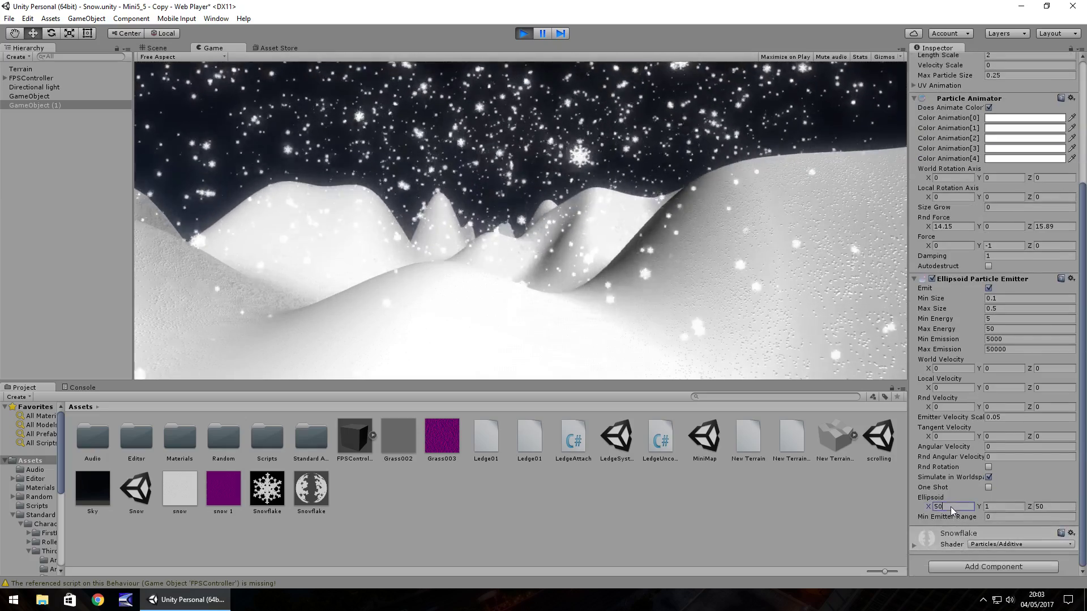
key("Return")
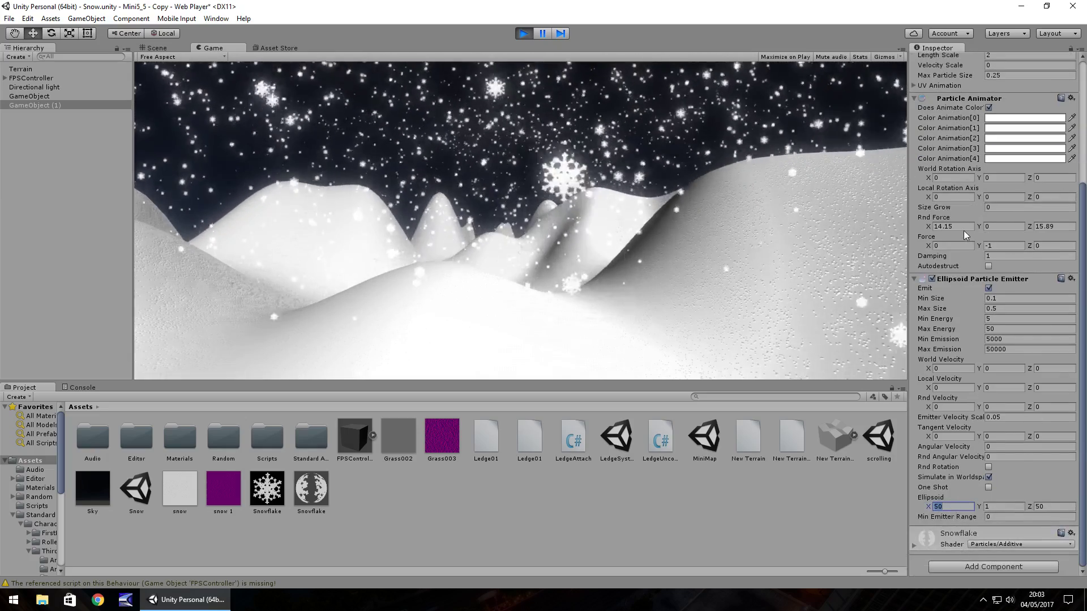
type("100")
left_click(1065, 506)
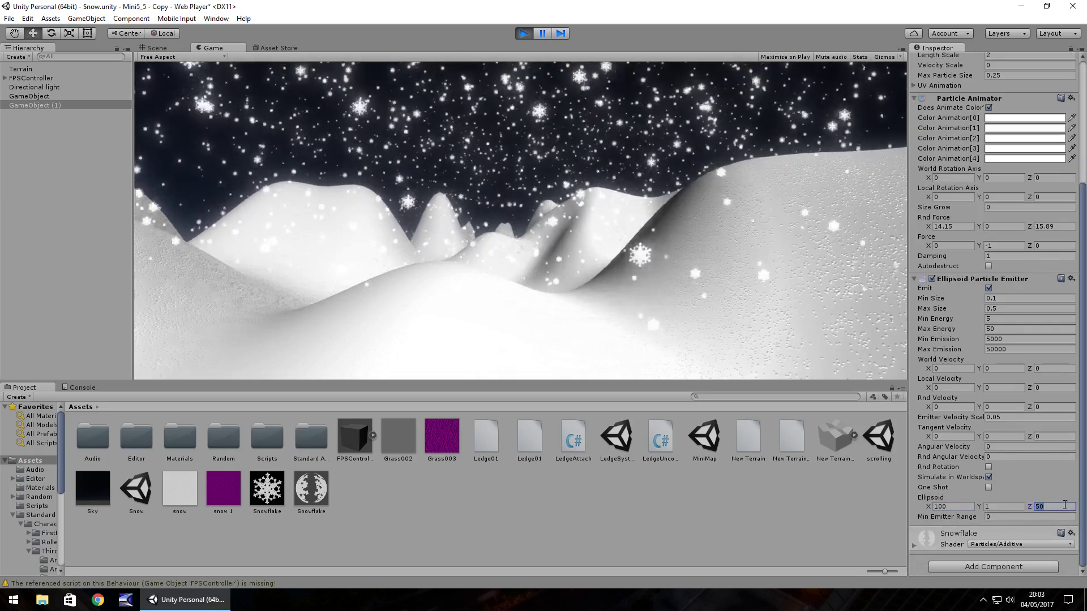
type("100")
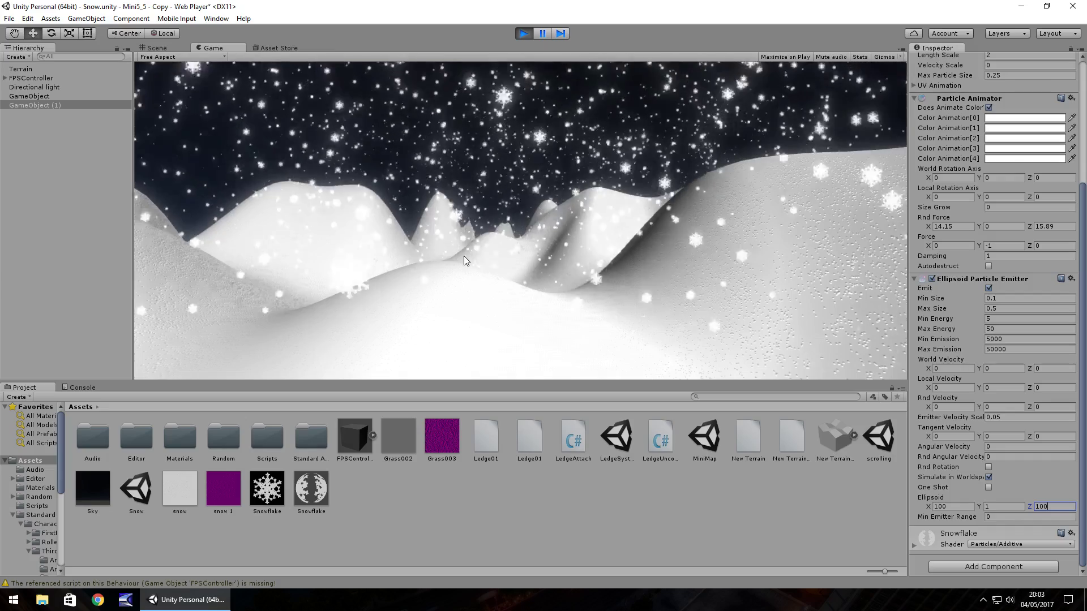